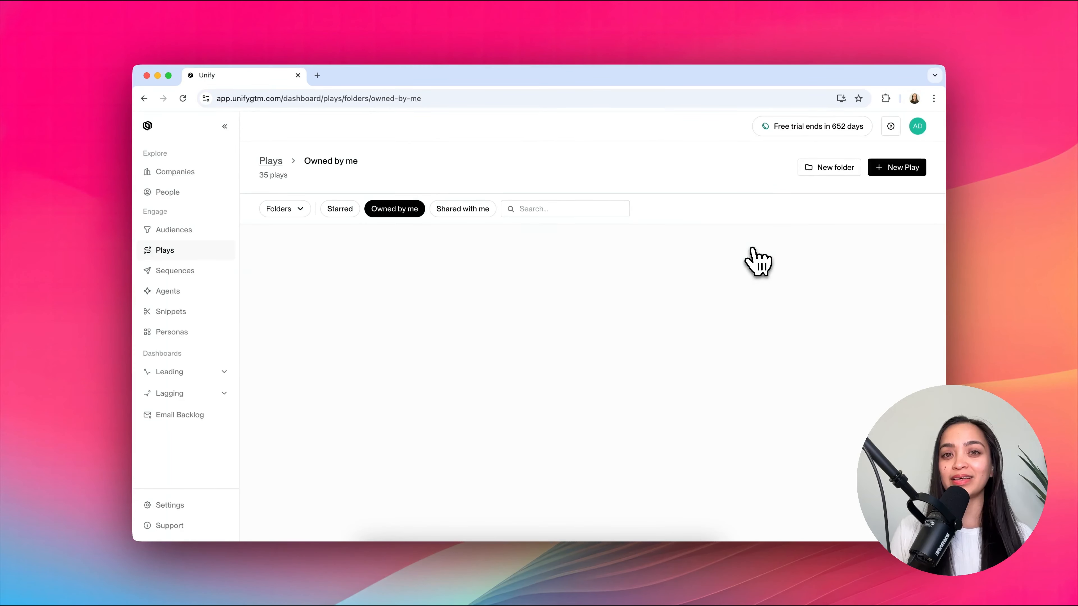
Create a new play from scratch named Pricing Page Visitors CMOs and VP Sales
click(891, 169)
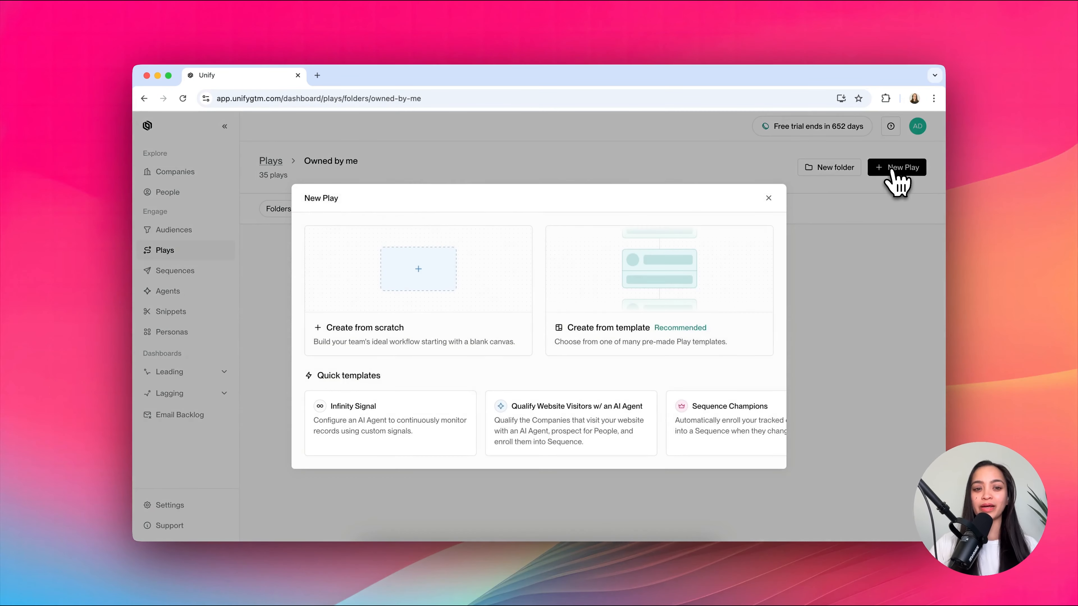
click(449, 303)
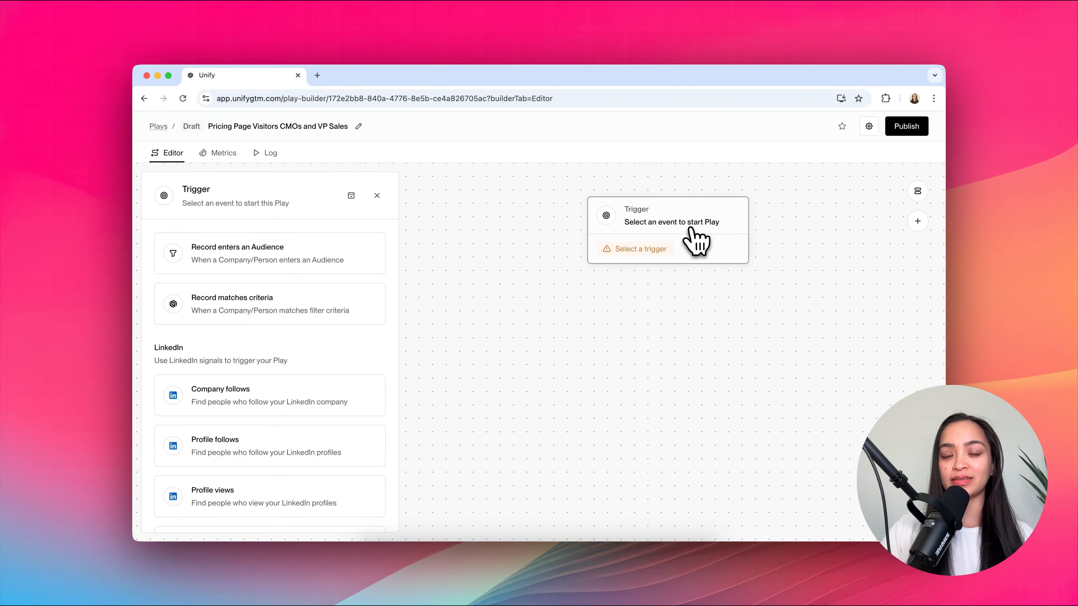
Set the play's trigger to Record enters an Audience, using the Pricing Page Visitors audience for Companies
click(640, 250)
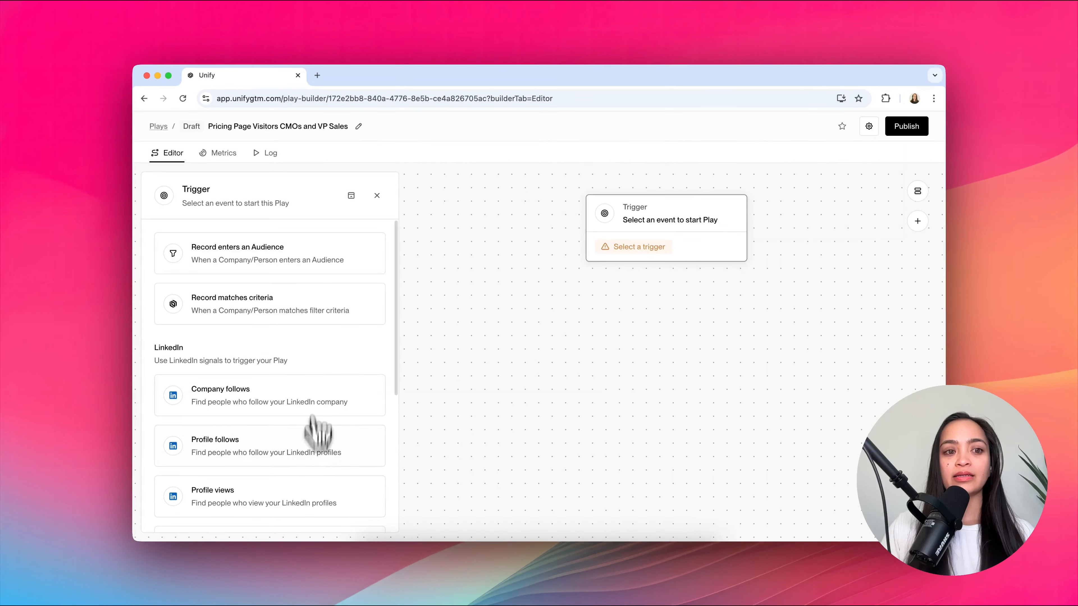
click(272, 266)
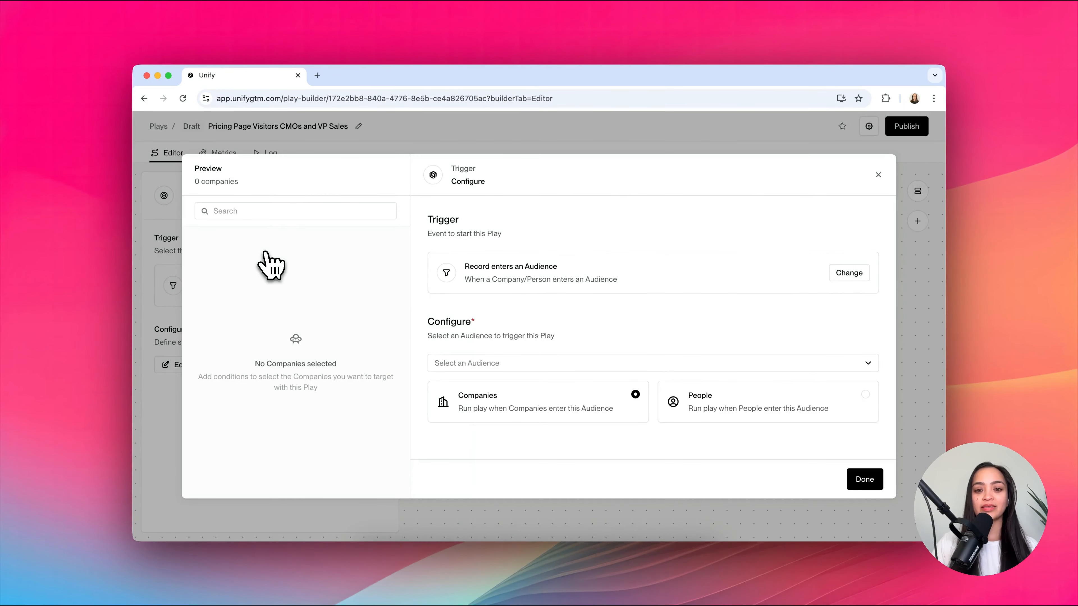
click(570, 364)
text(Pricing)
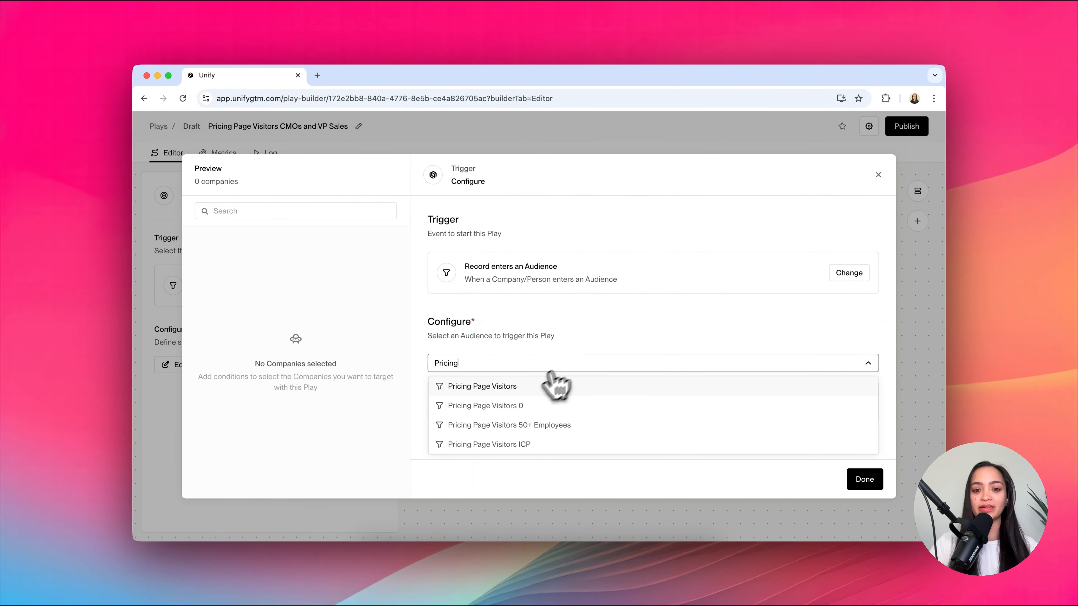
click(520, 388)
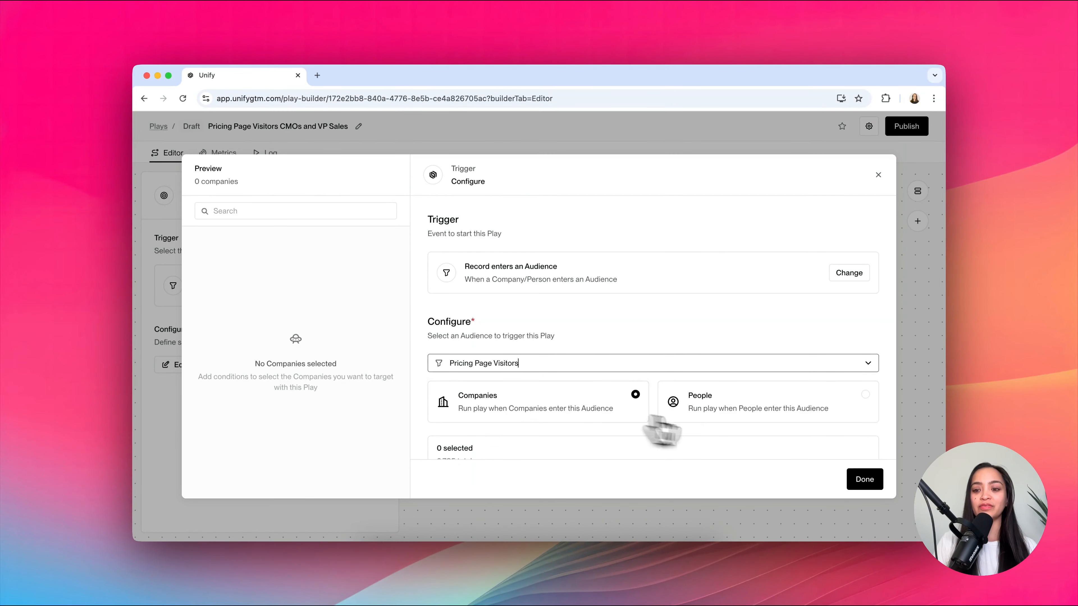
click(869, 482)
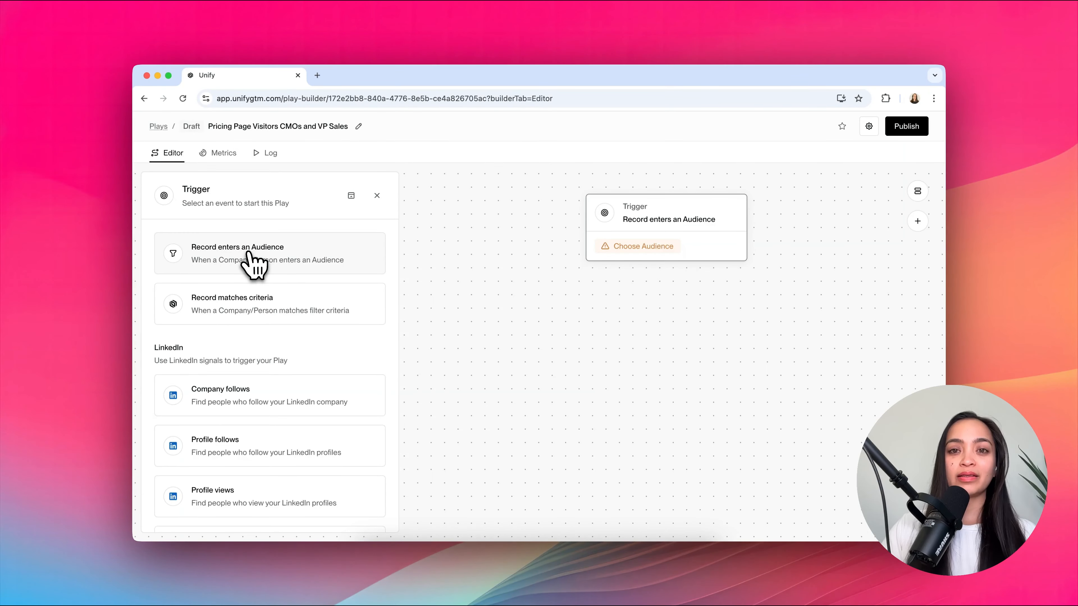
Switch the trigger to the Website visitors template for People and filter companies by page views matching /pricing
scroll(309, 342, down, 5)
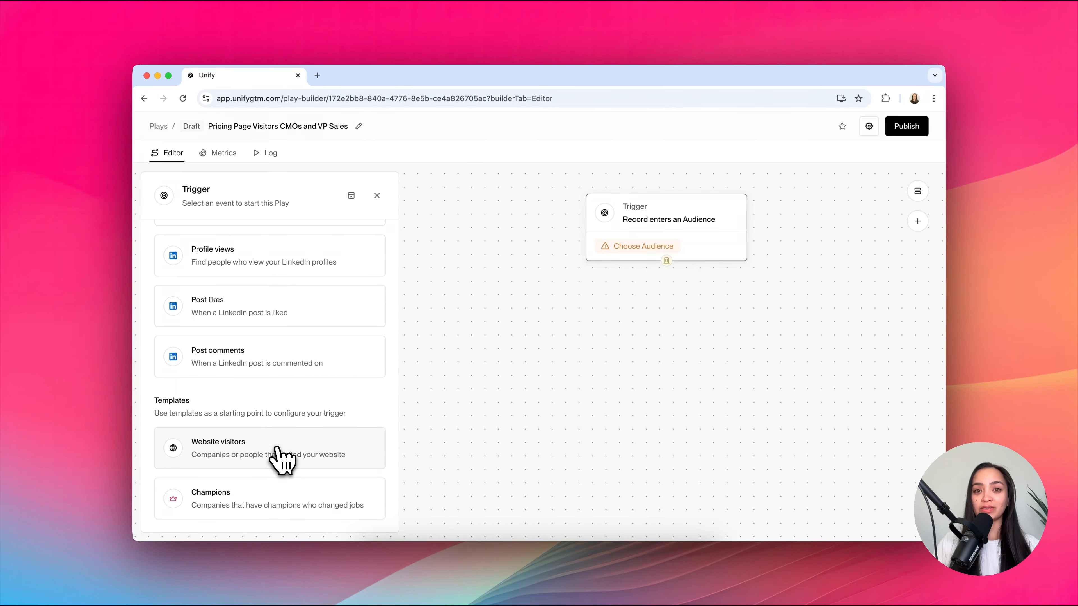
click(280, 456)
click(859, 373)
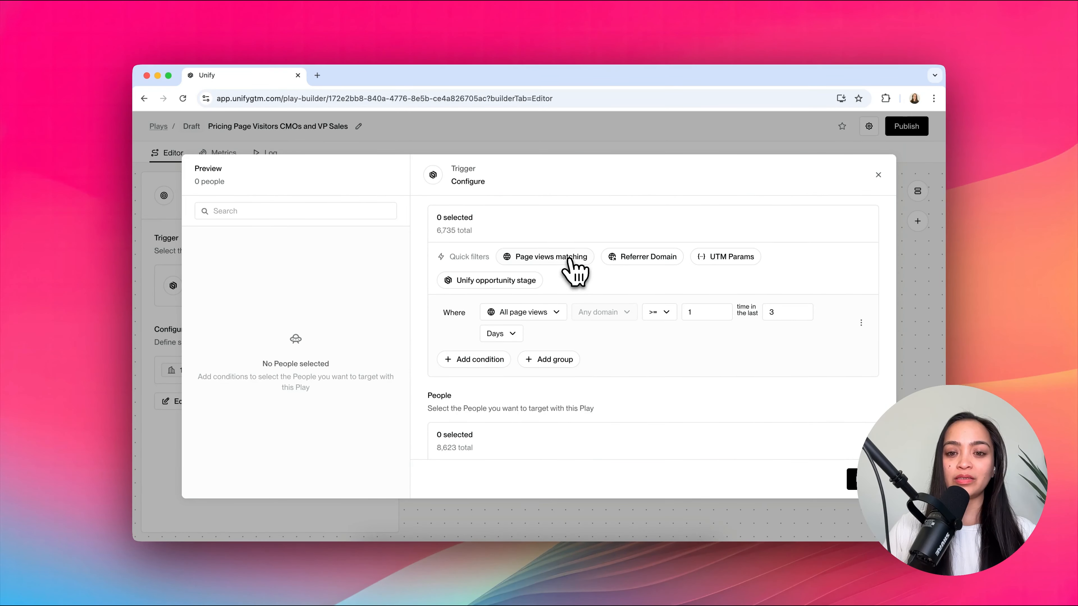
click(570, 258)
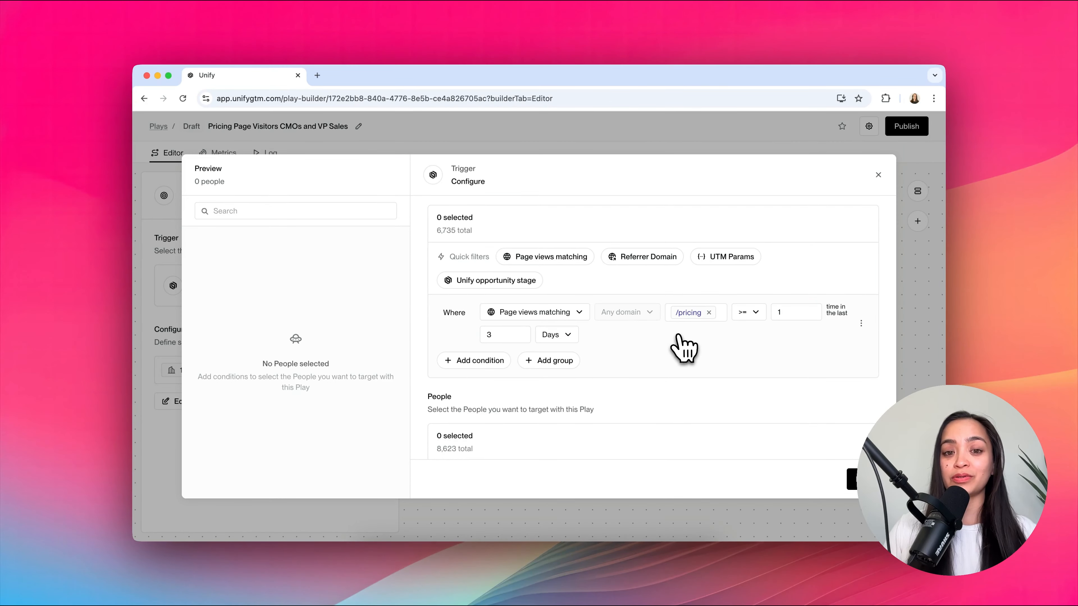
Target people matching the cmo or Head of Sales persona and save the trigger configuration
scroll(679, 336, down, 1)
scroll(636, 335, down, 5)
click(559, 313)
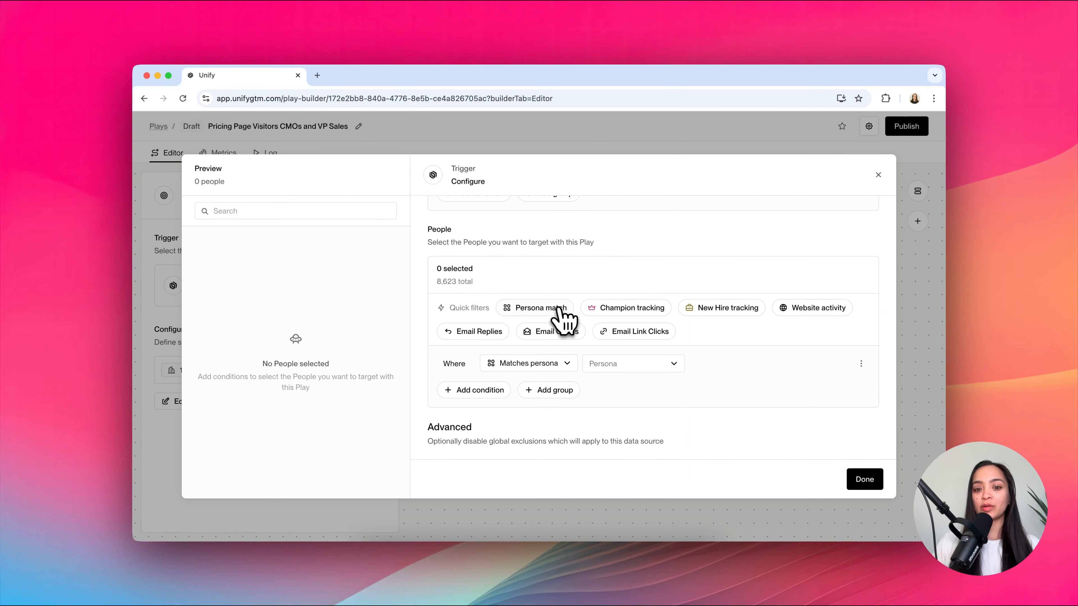
click(622, 364)
click(615, 408)
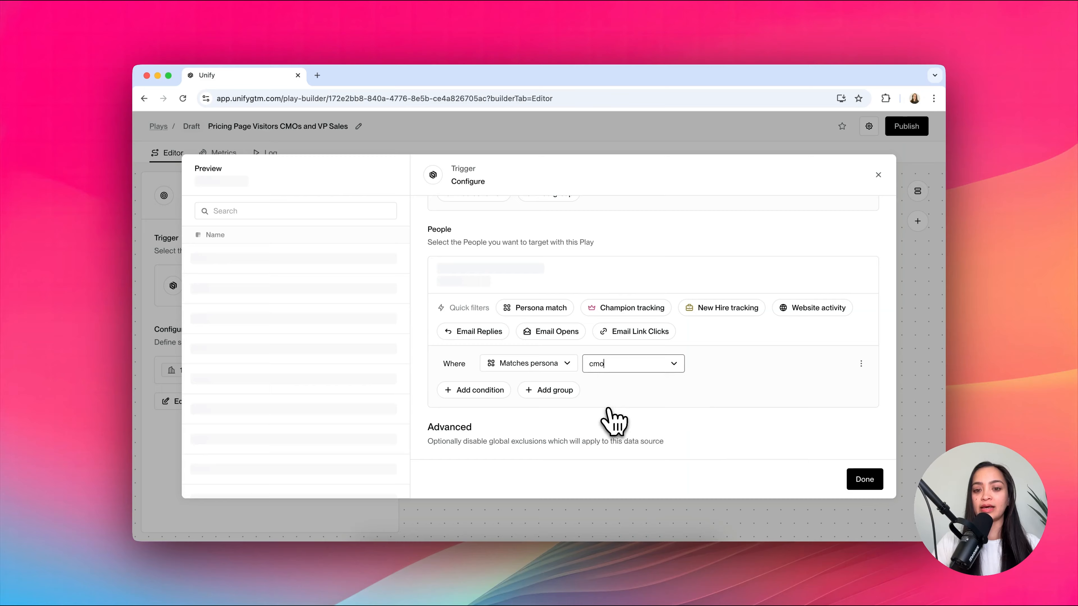
click(474, 390)
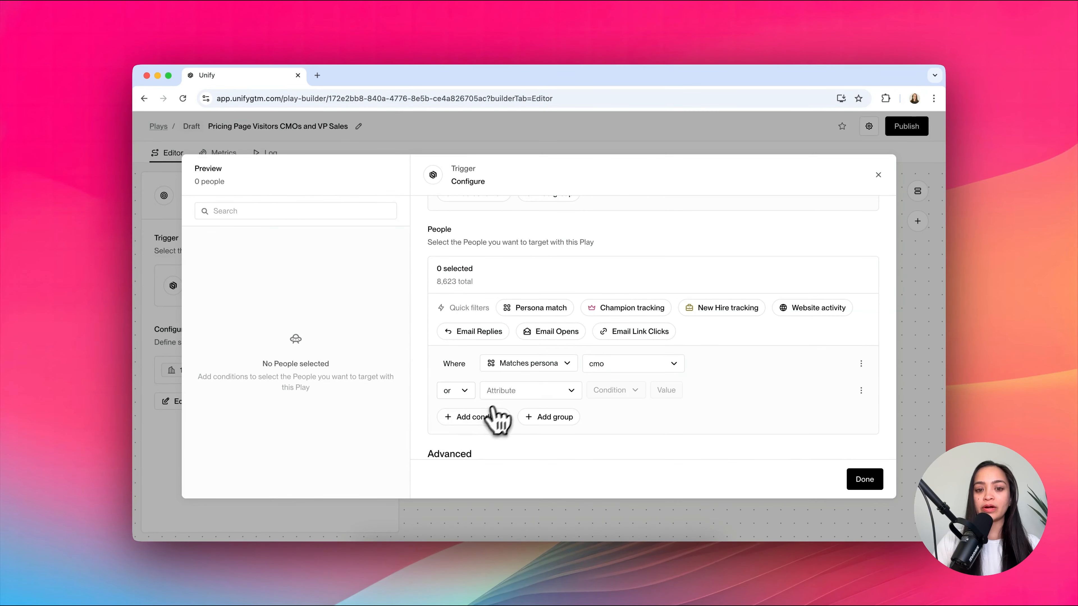
scroll(552, 399, down, 1)
text(Head of Sales)
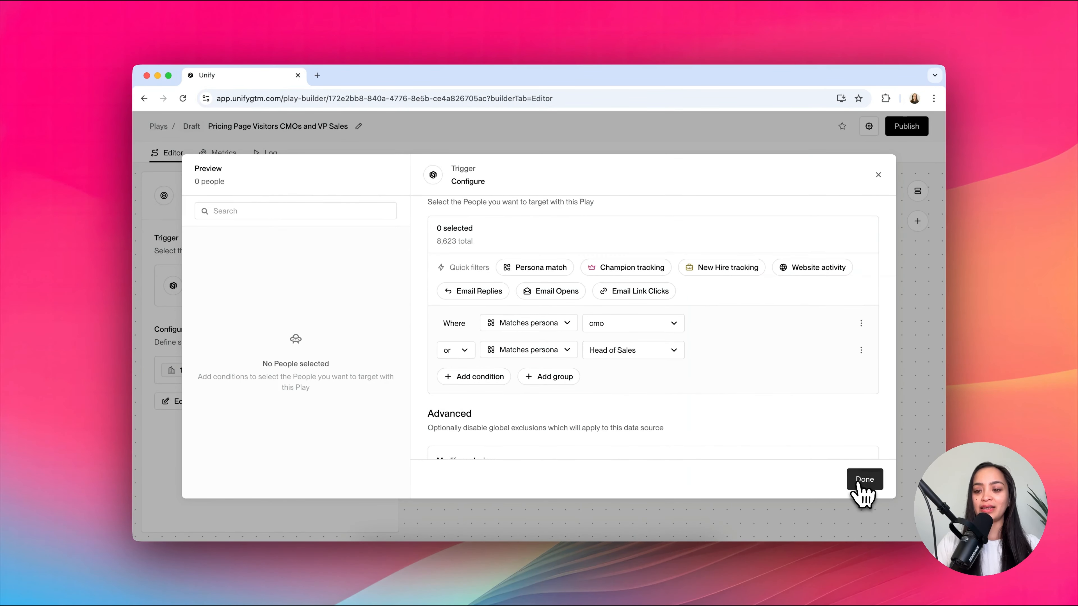
click(863, 480)
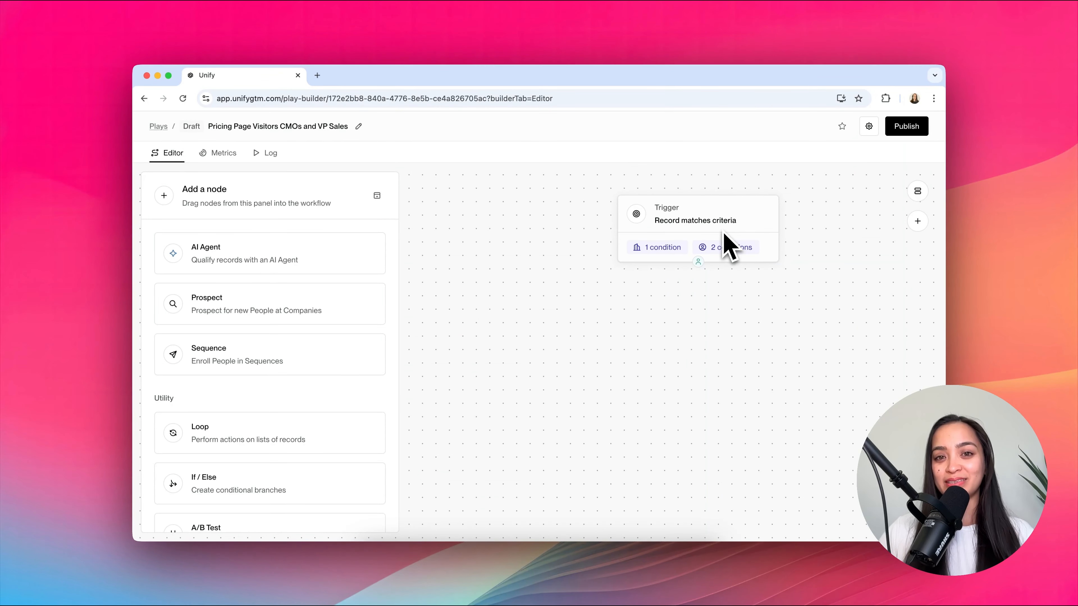
Add a Sequence node below the trigger and route the cmo persona from the available mailbox to the Head of Marketing sequence
drag(264, 365, 782, 290)
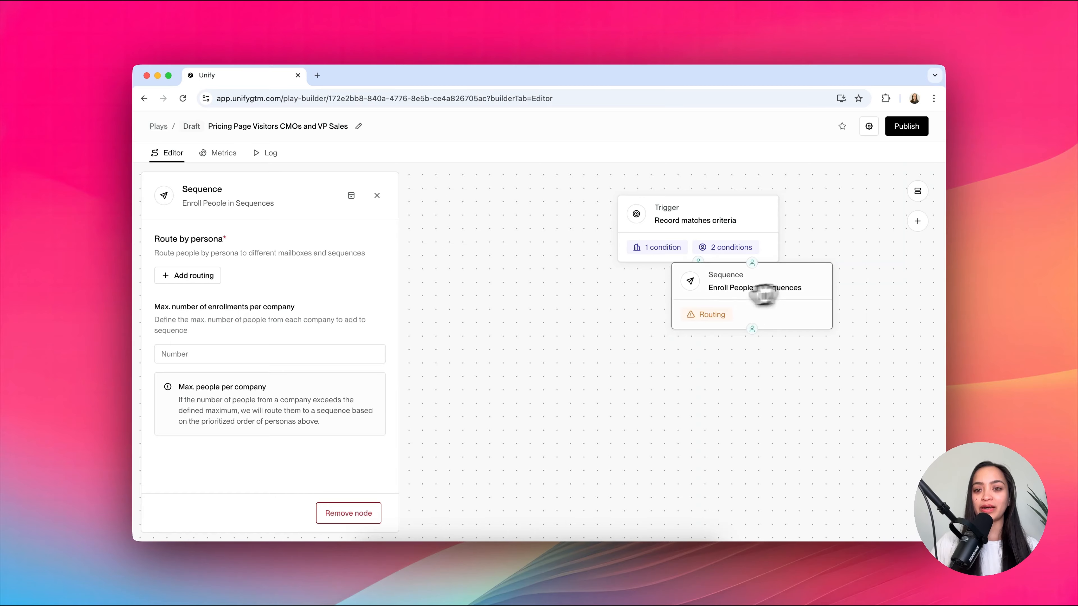
click(208, 277)
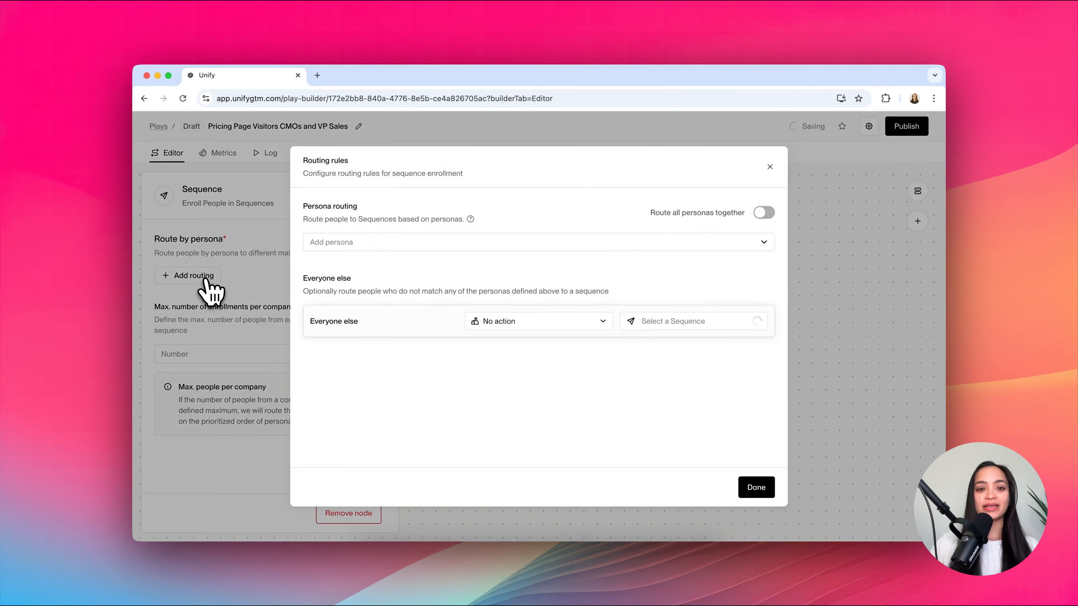
click(380, 242)
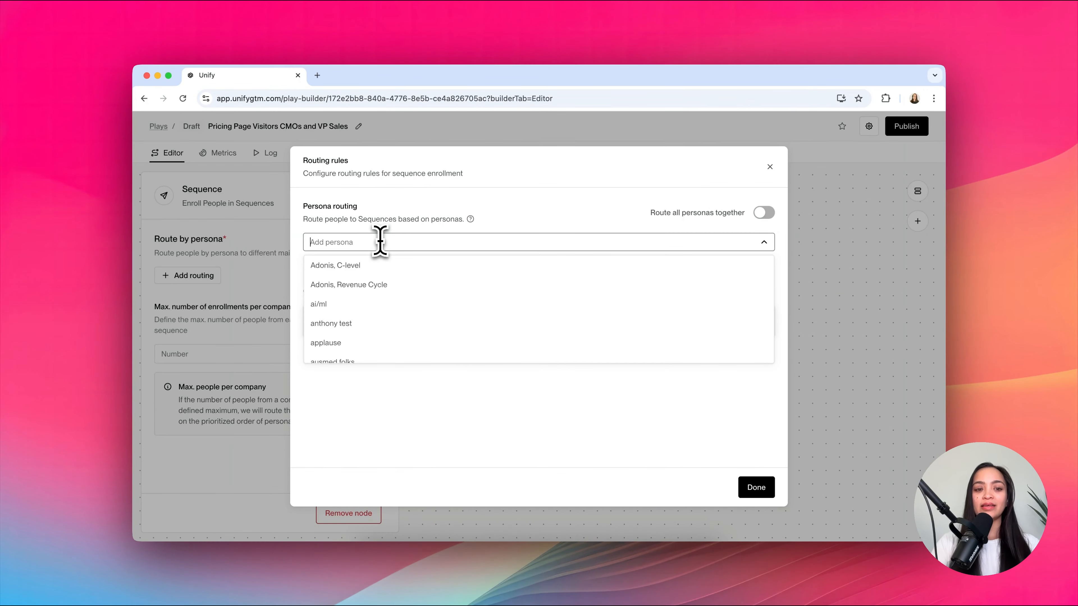
text(cmo)
click(368, 266)
click(557, 251)
click(547, 312)
click(630, 248)
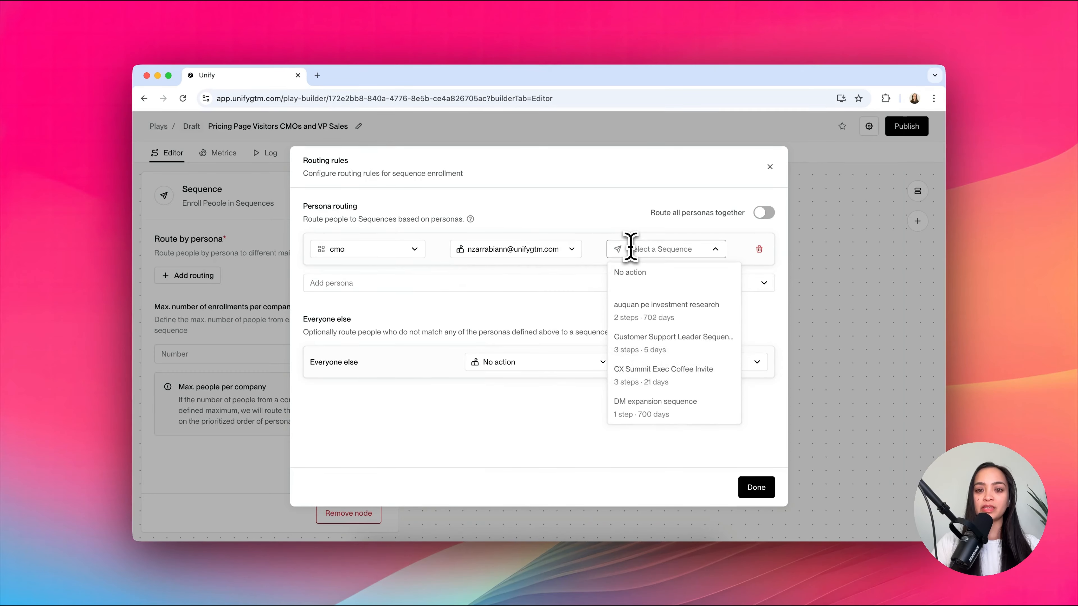
text(cead of)
click(637, 400)
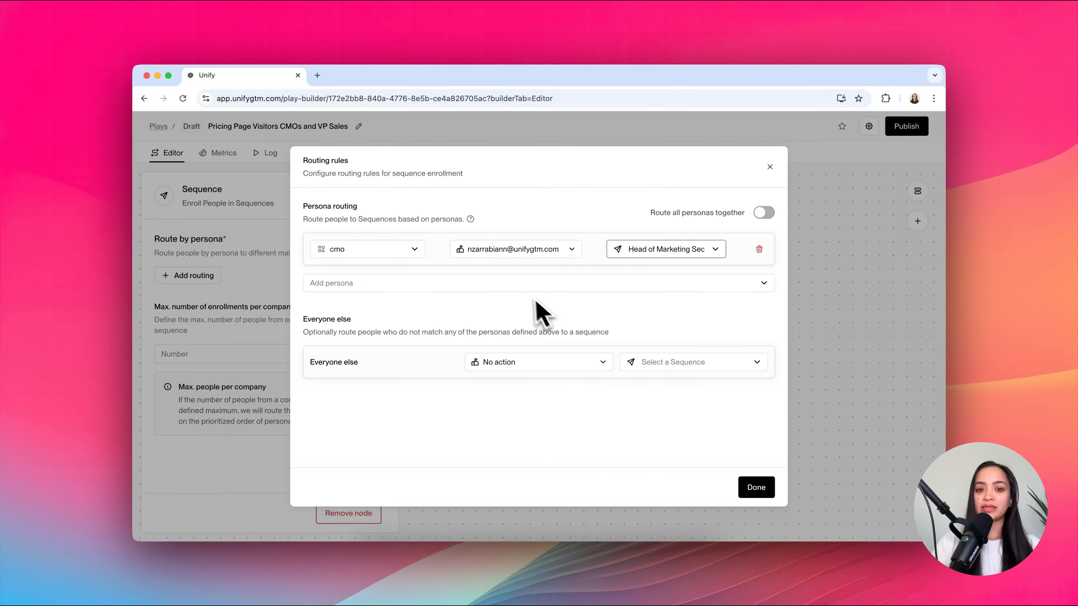
Add a routing rule sending the Head of Sales persona from the same mailbox to the Head of Sales sequence, and save the routing
click(517, 289)
text(sales)
click(368, 305)
click(496, 290)
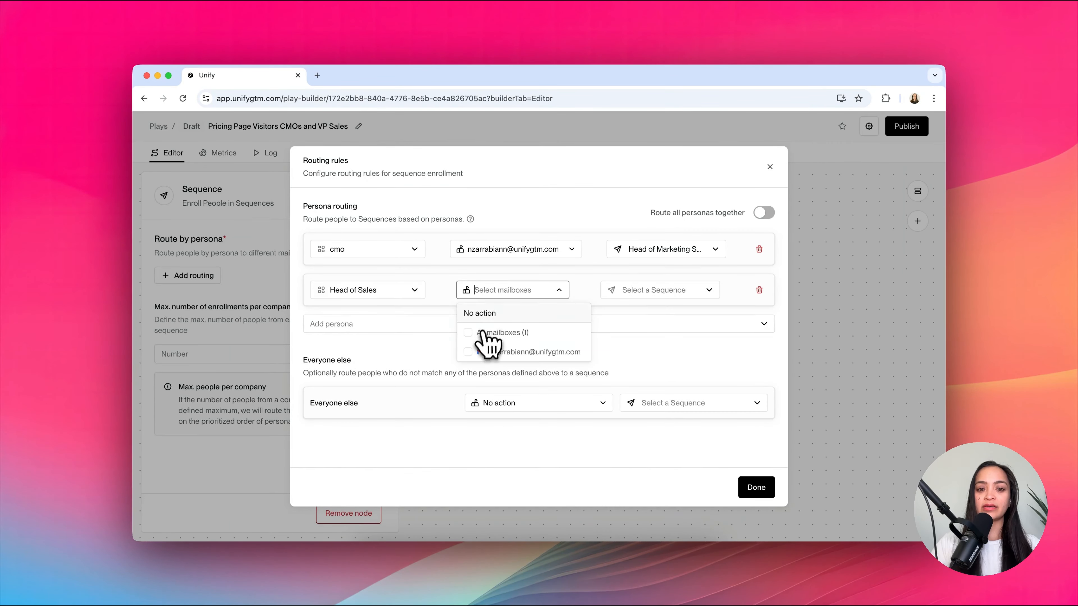
click(484, 332)
click(635, 292)
text(head of)
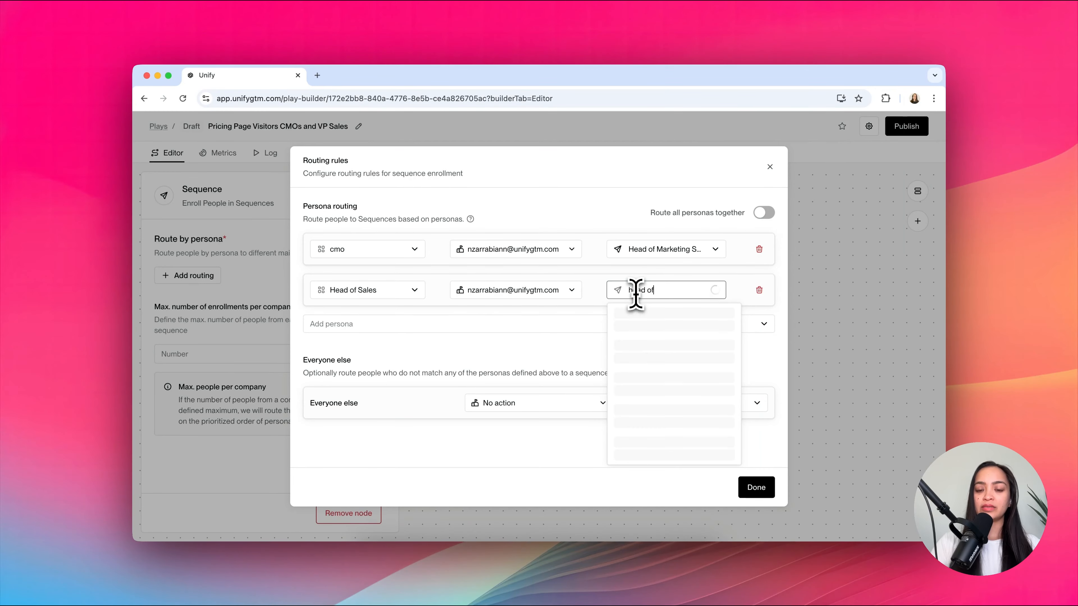
click(676, 441)
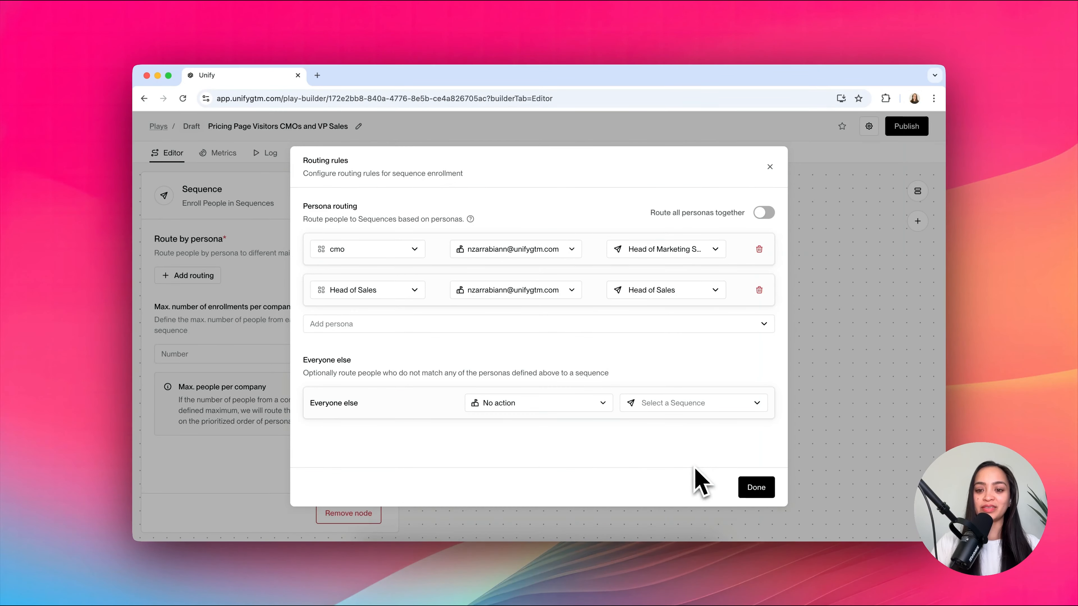
click(746, 488)
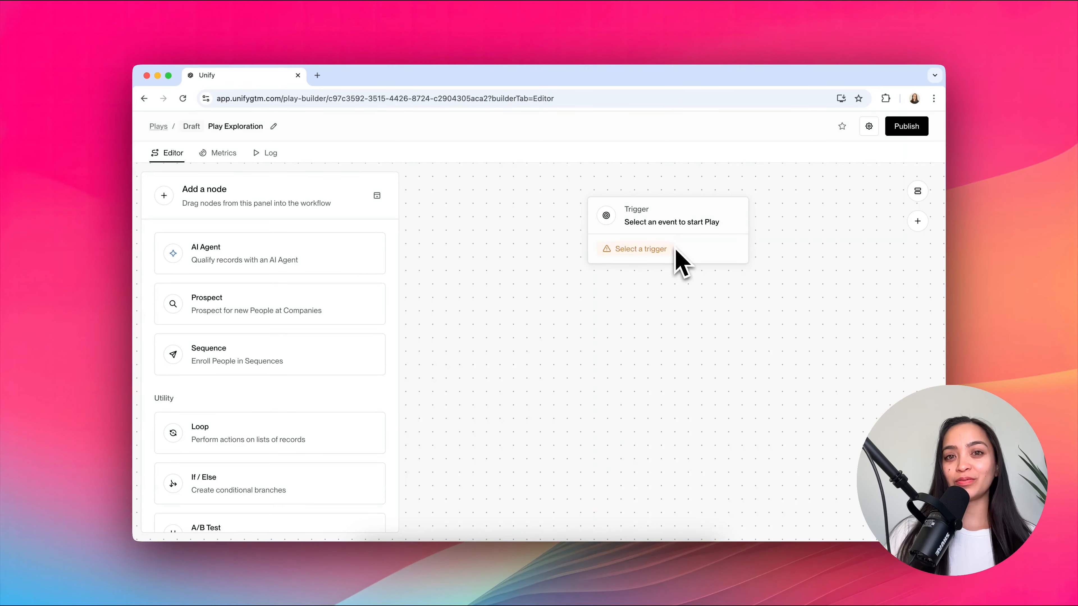
Set the Play Exploration draft's trigger to Record matches criteria and look through the LinkedIn and template triggers
click(635, 249)
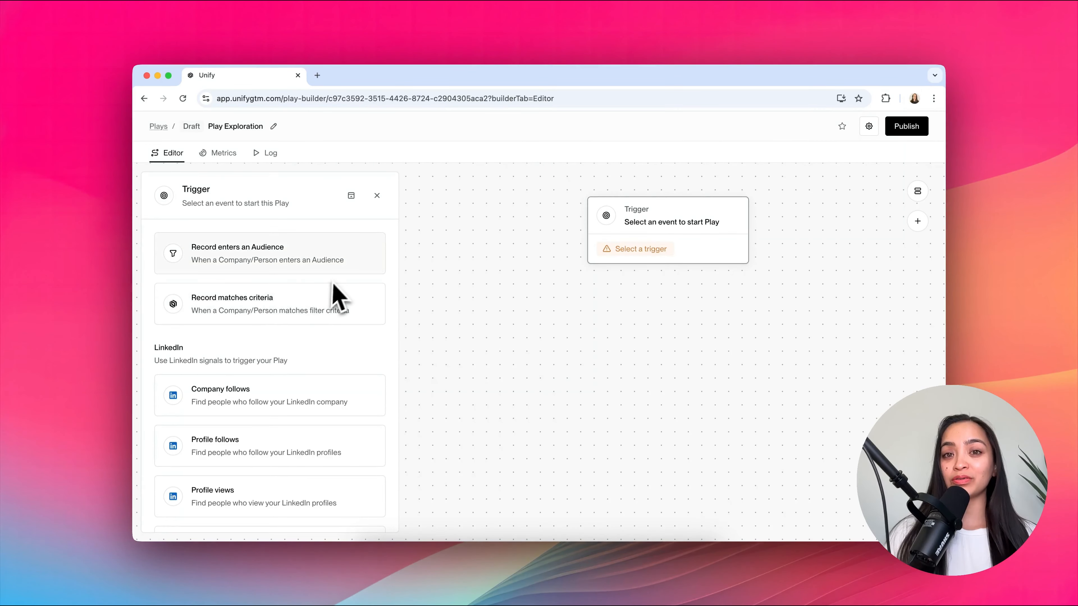
click(305, 303)
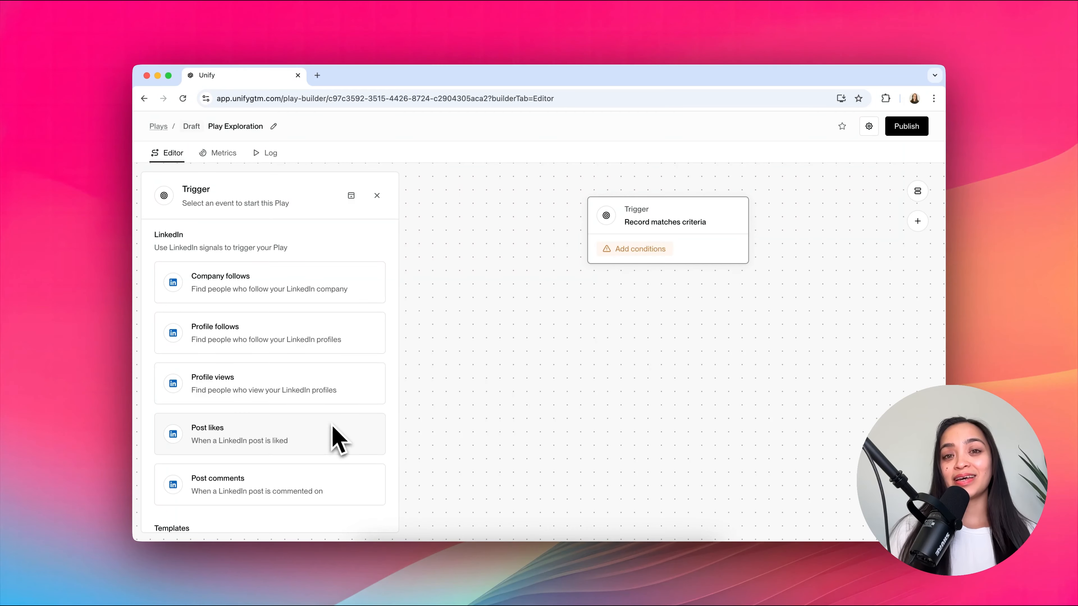
scroll(344, 480, down, 3)
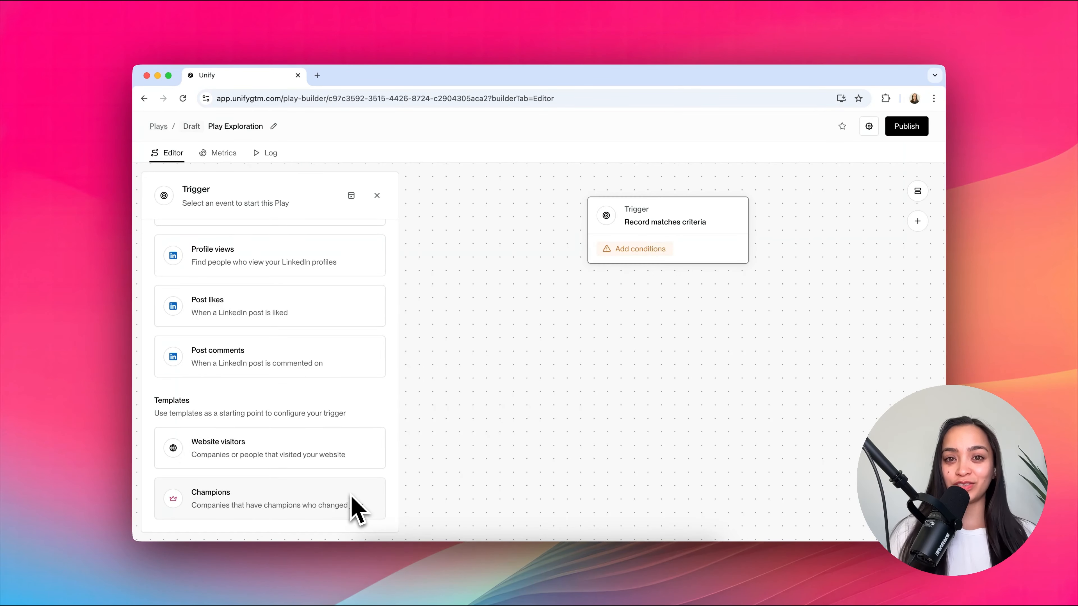
scroll(354, 382, up, 5)
Set the trigger to Record enters an Audience, select the Territory audience for Companies, and save the configuration
click(349, 276)
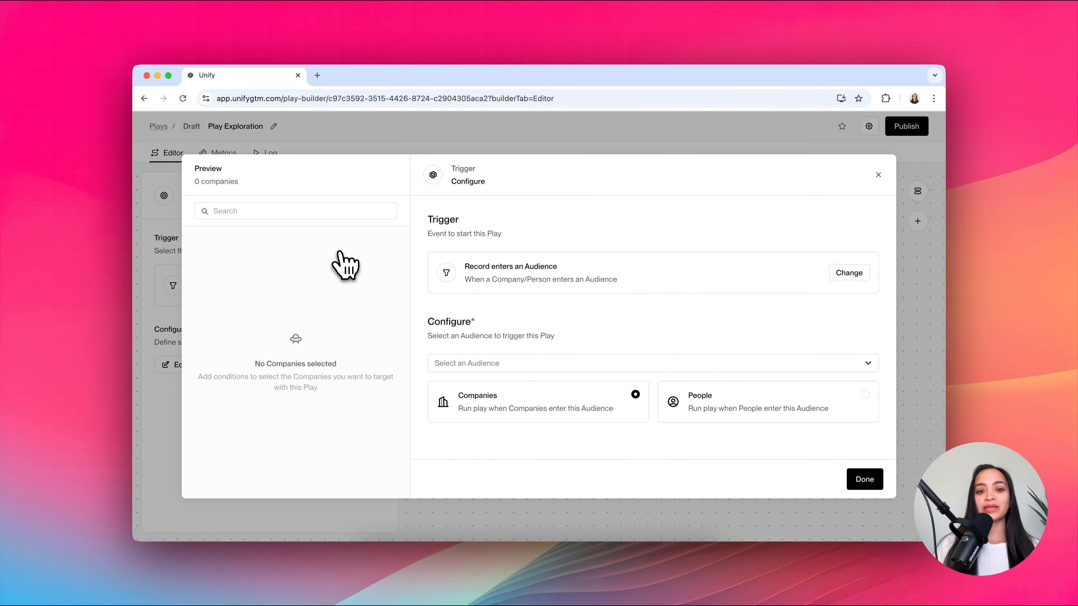
click(594, 363)
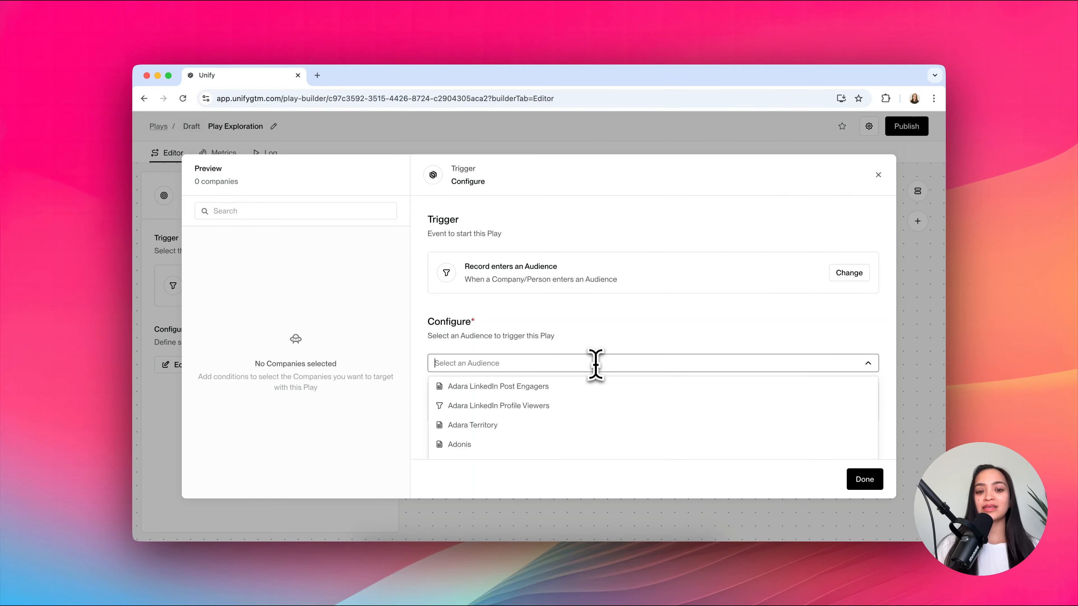
click(572, 426)
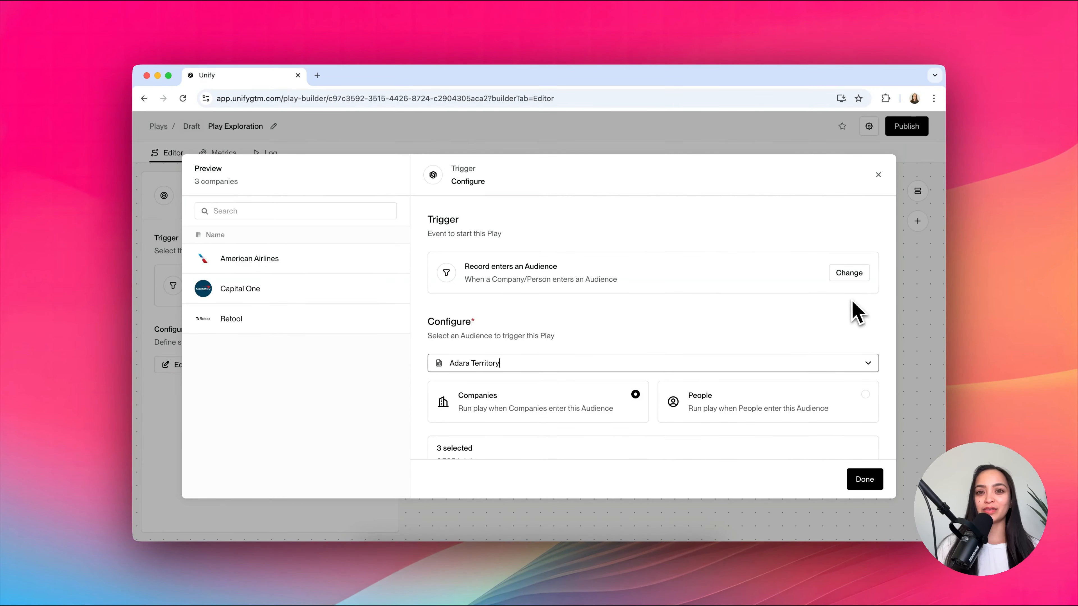
click(864, 479)
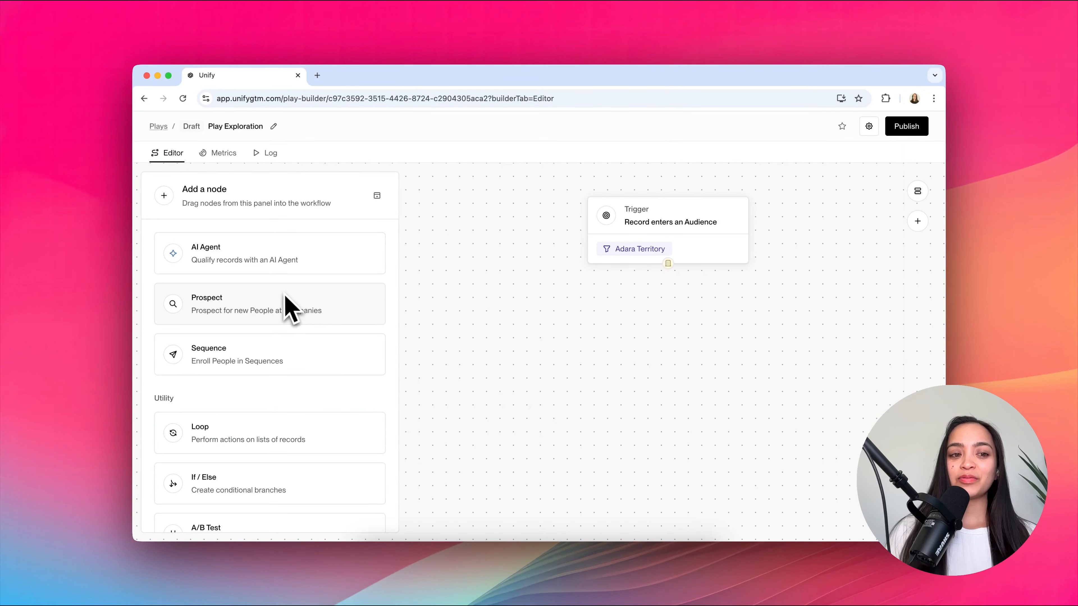
Add a Prospect node below the trigger and give it the CFO, CEO and Heads of Marketing personas
drag(281, 315, 704, 322)
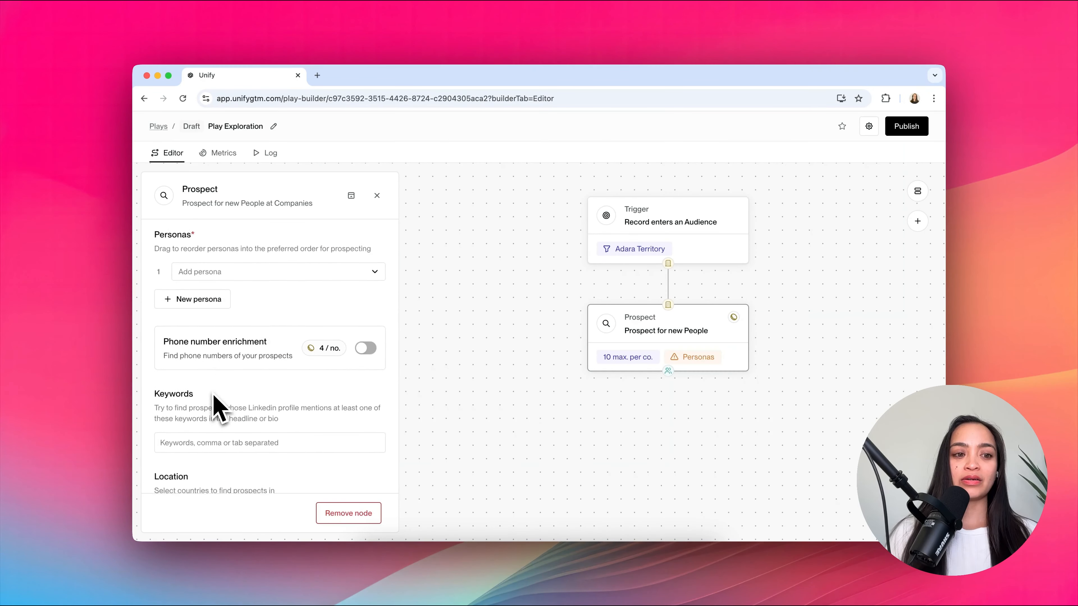
scroll(229, 340, down, 1)
click(239, 261)
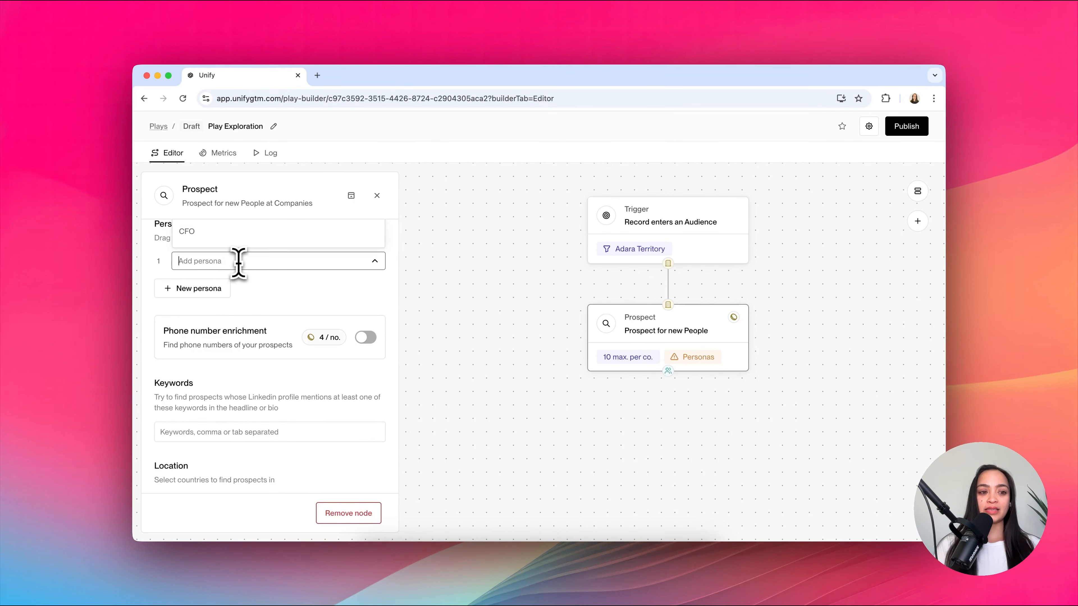
click(204, 260)
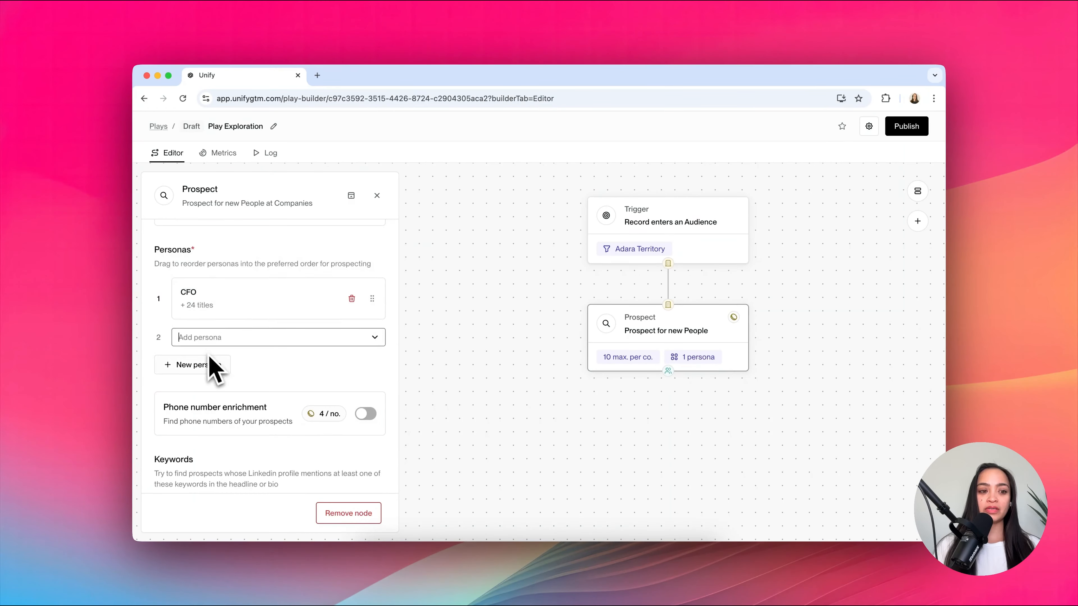
click(208, 340)
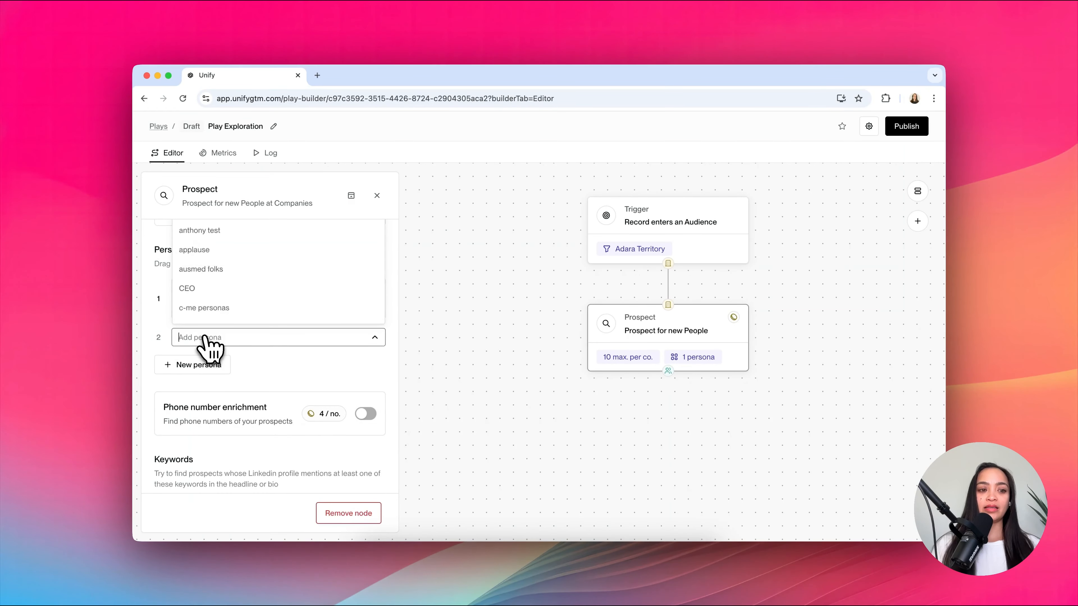
click(198, 288)
click(206, 388)
text(Heads o)
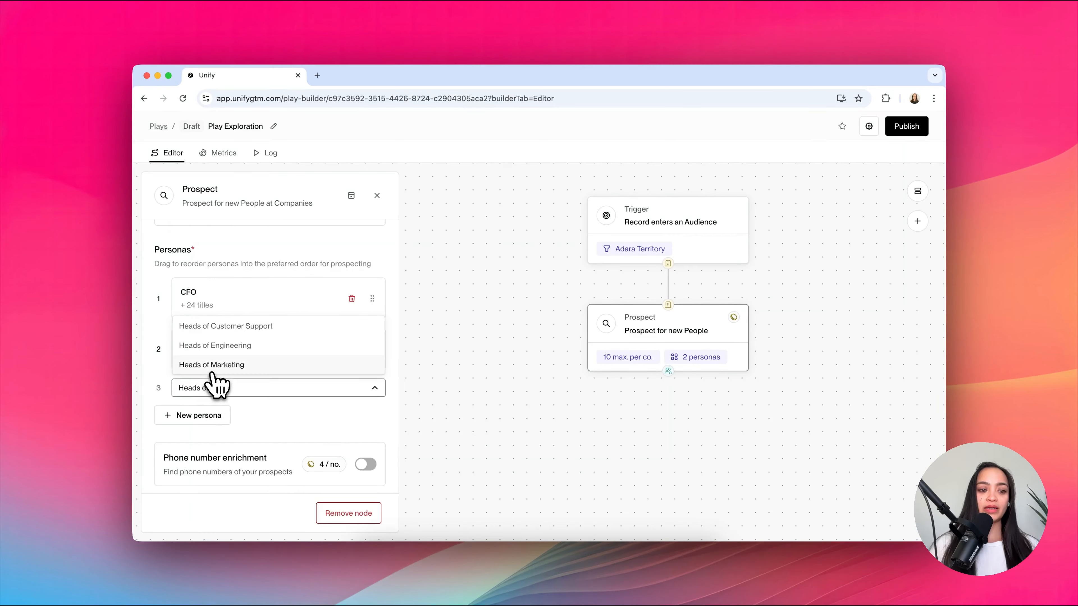
click(212, 367)
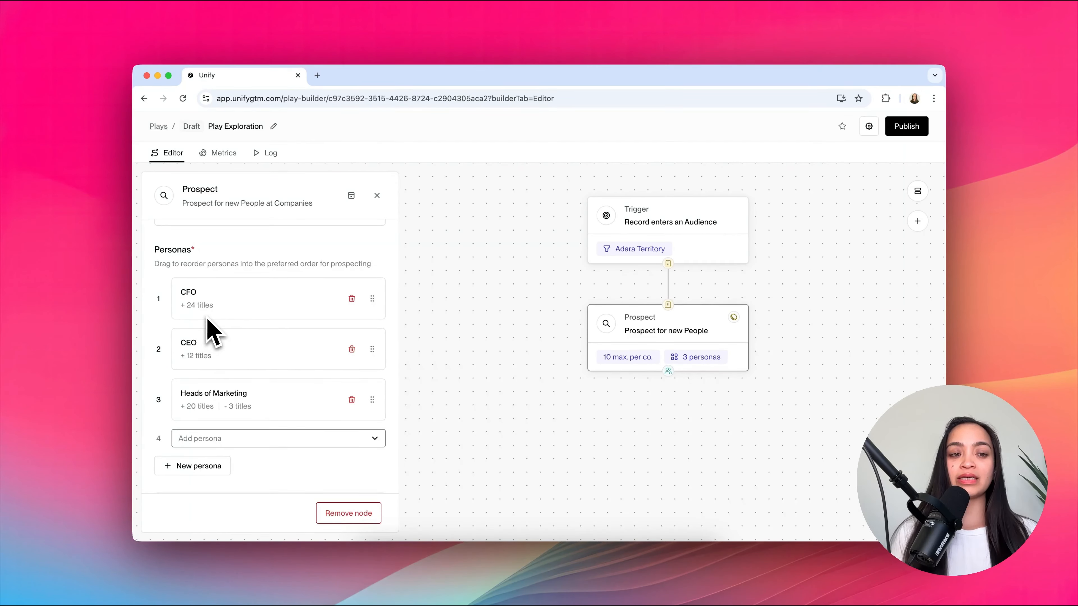
Restrict the Prospect node's location to United States and close its settings
scroll(211, 332, down, 5)
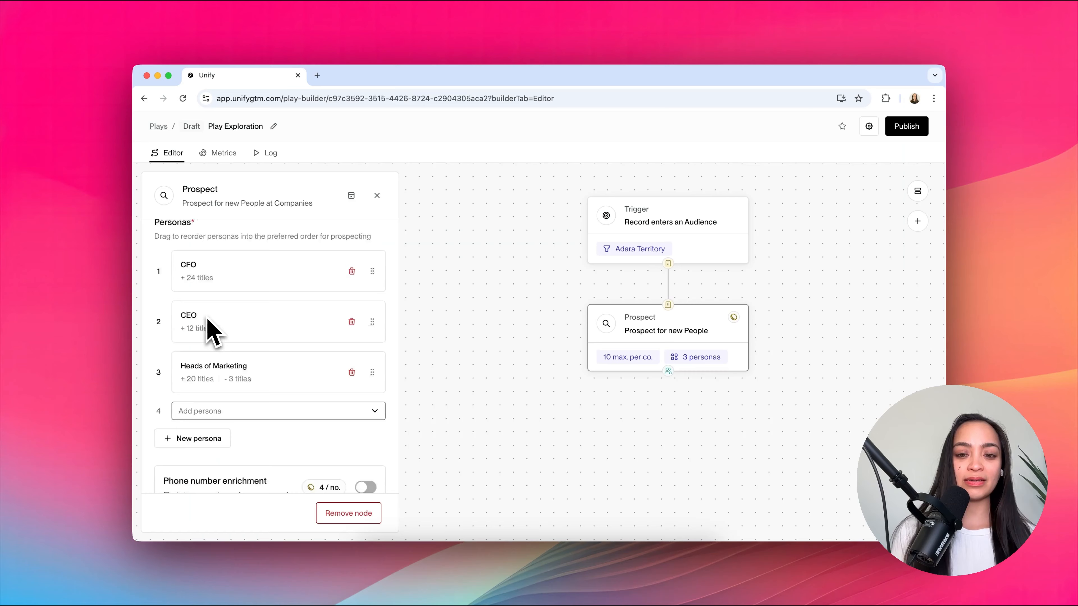
scroll(333, 367, up, 3)
scroll(333, 367, up, 2)
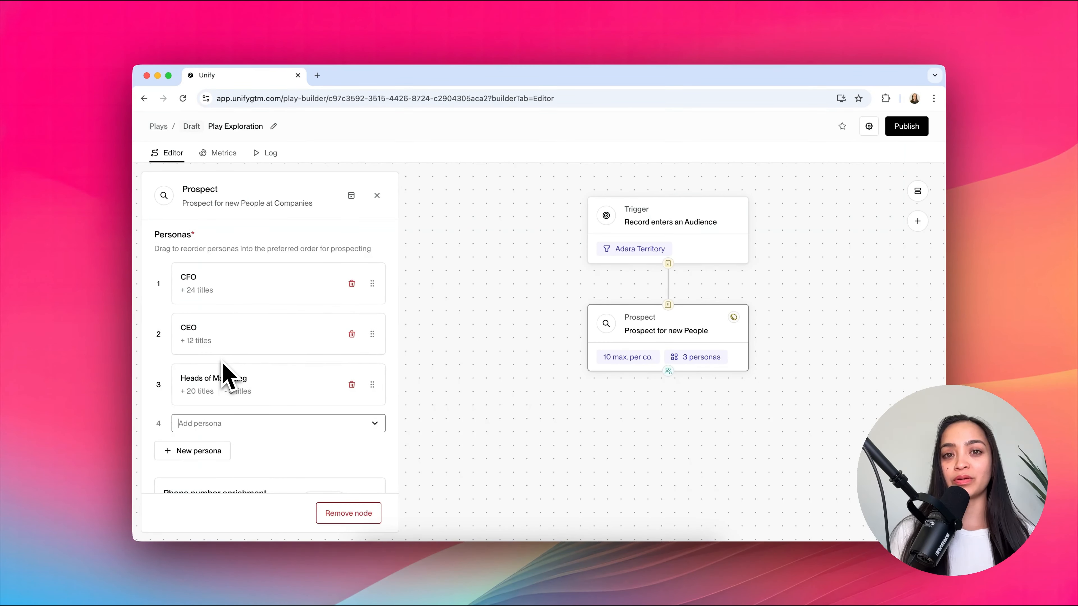
scroll(241, 410, down, 4)
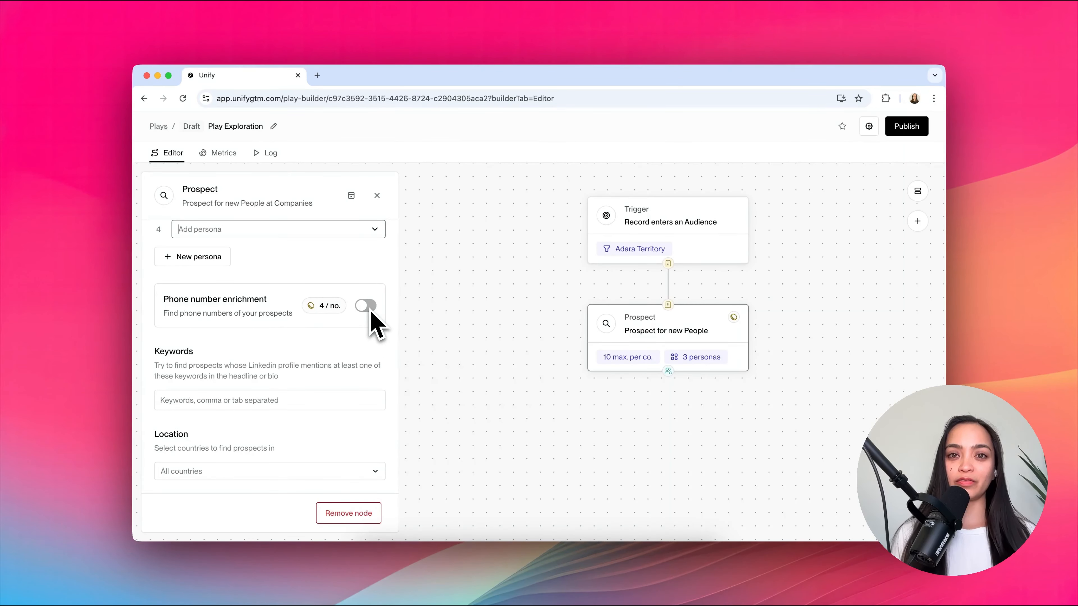
click(280, 471)
click(208, 330)
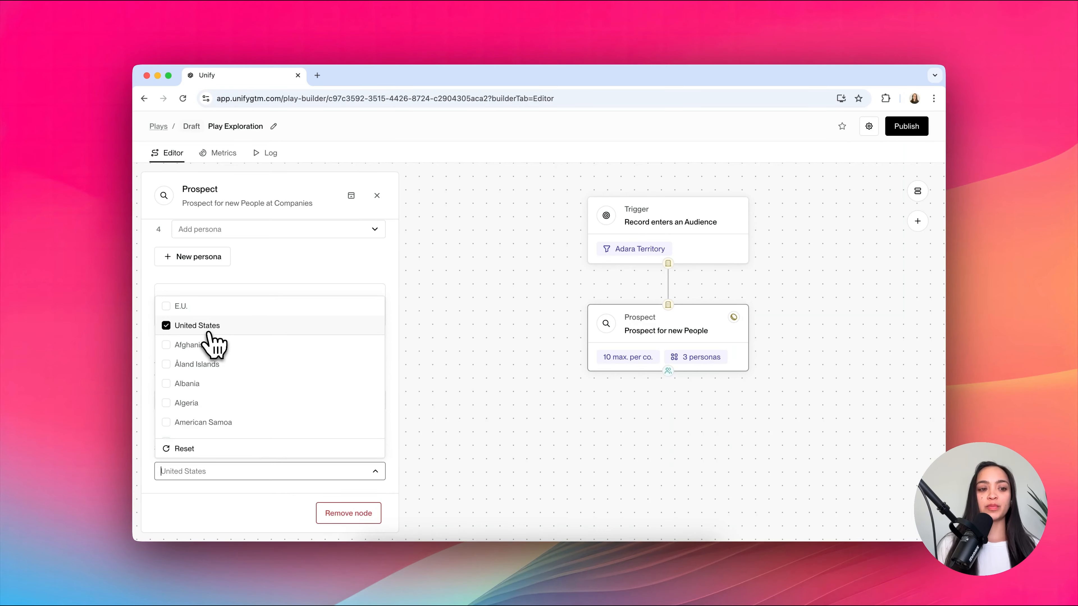
click(277, 516)
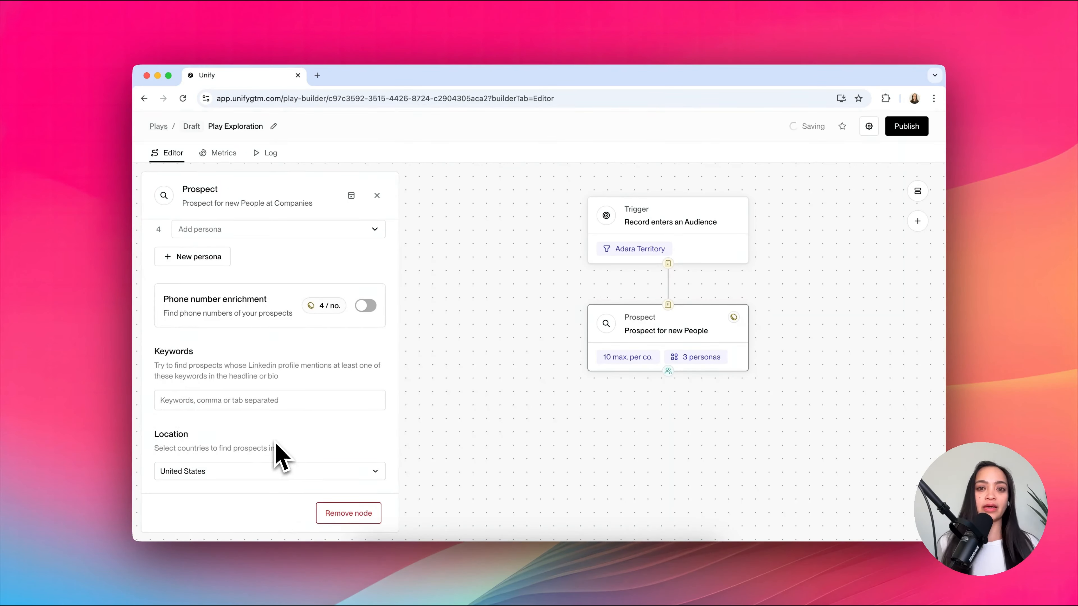
click(529, 433)
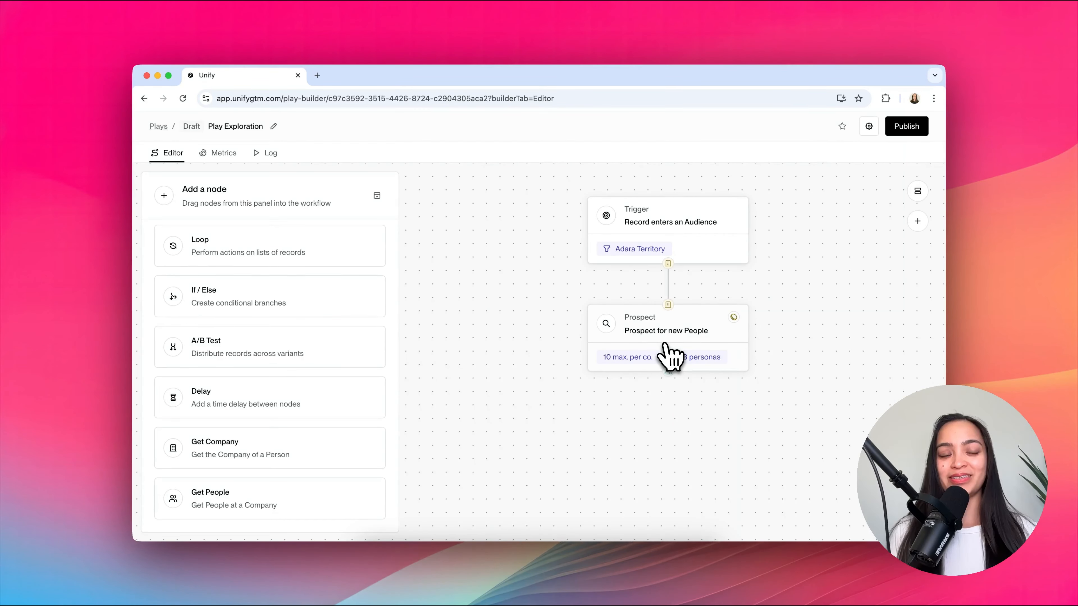
Add a Loop node below the Prospect node and place a Sequence node inside the loop
click(653, 336)
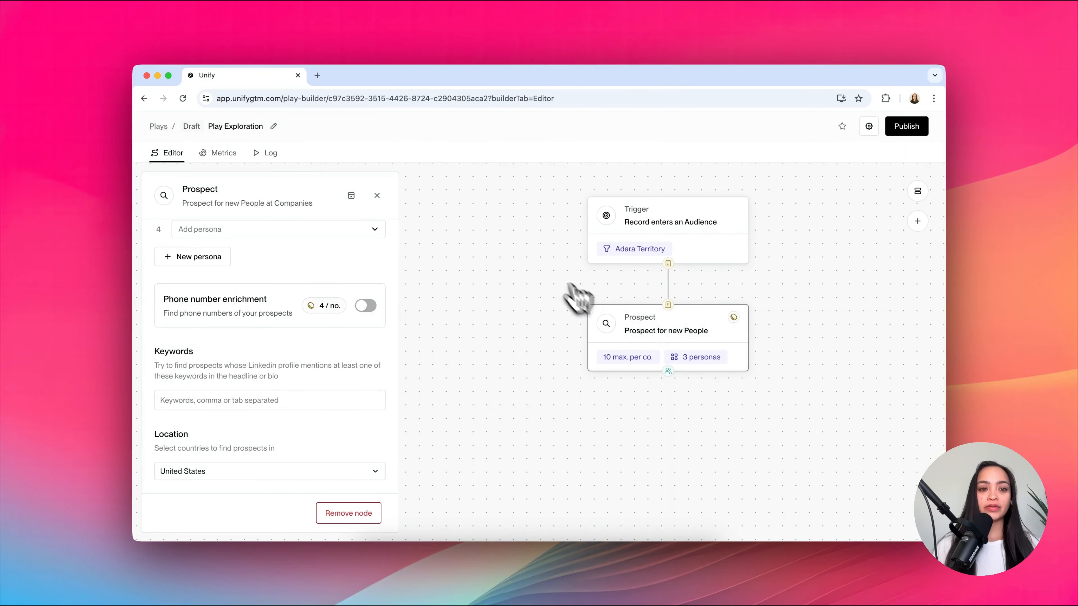
click(377, 195)
drag(271, 255, 669, 429)
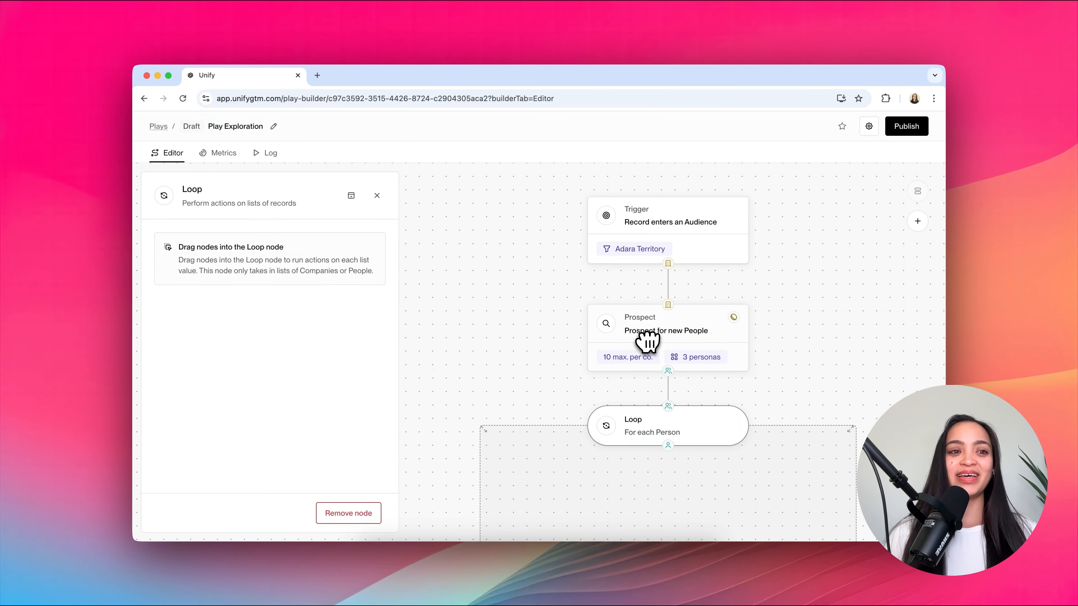
key(Escape)
scroll(335, 395, down, 3)
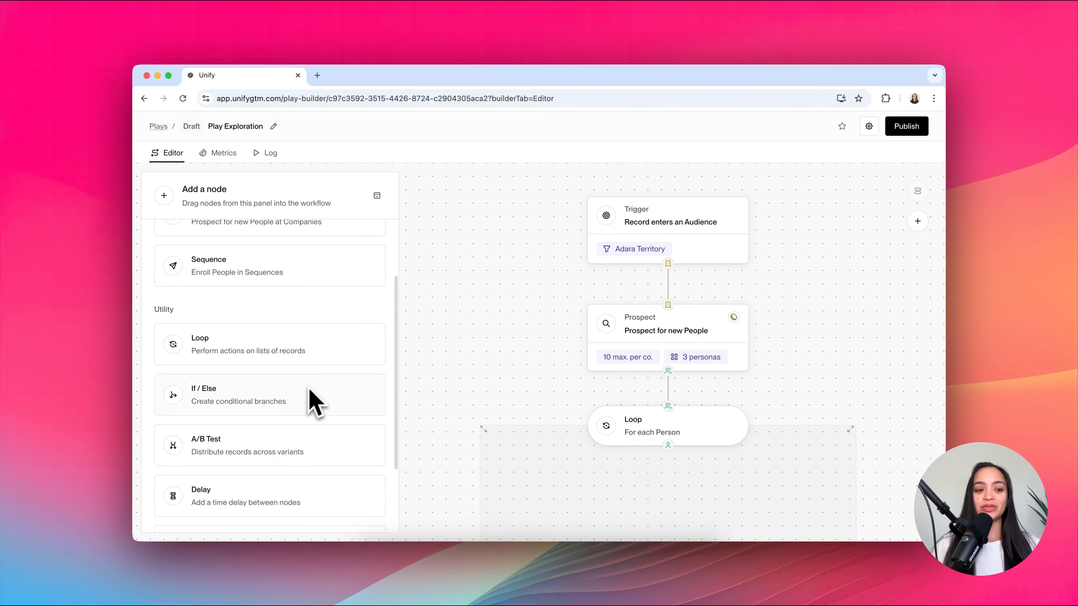
drag(253, 300, 635, 299)
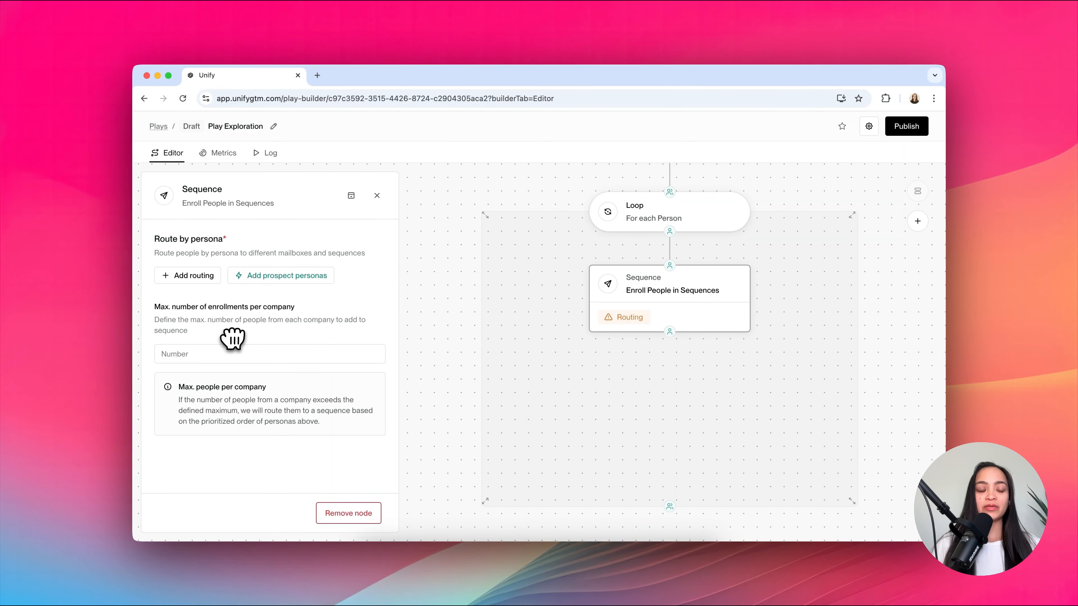
Add a routing rule sending the CEO persona from the available mailbox to the Customer Support Leader sequence
click(189, 275)
click(404, 241)
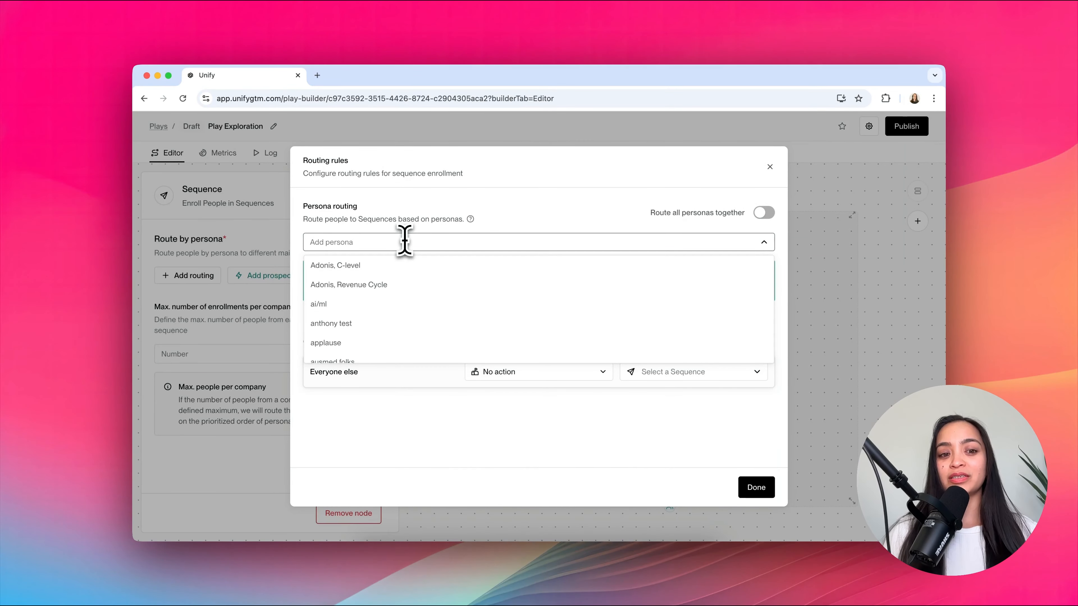
text(ceo)
click(403, 260)
click(482, 254)
click(492, 292)
click(630, 249)
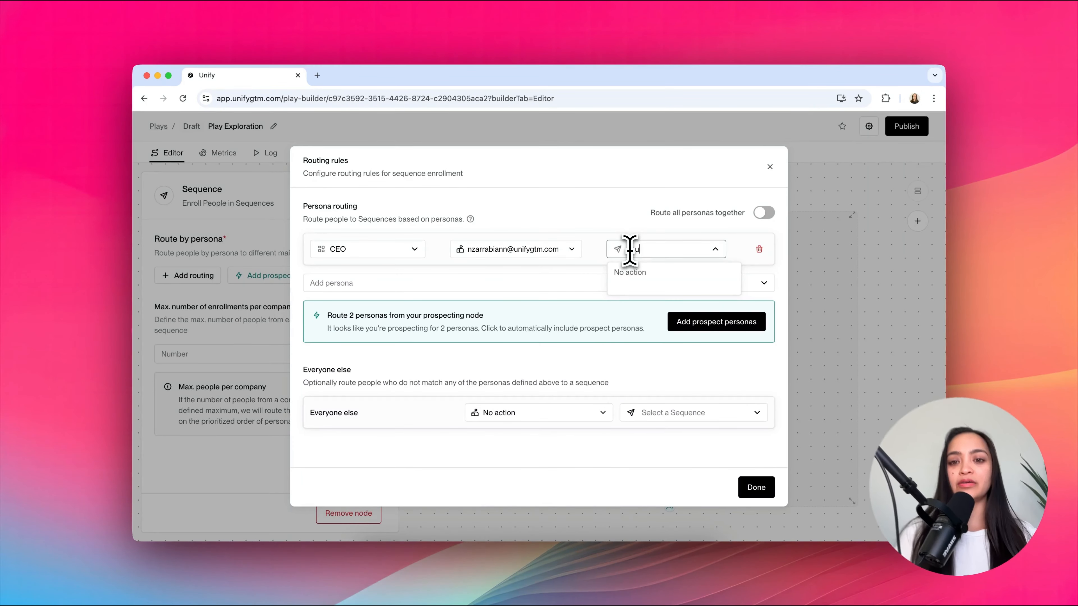
Route the Head of Marketing persona from the same mailbox to the Head of Marketing sequence
click(397, 282)
text(marketing)
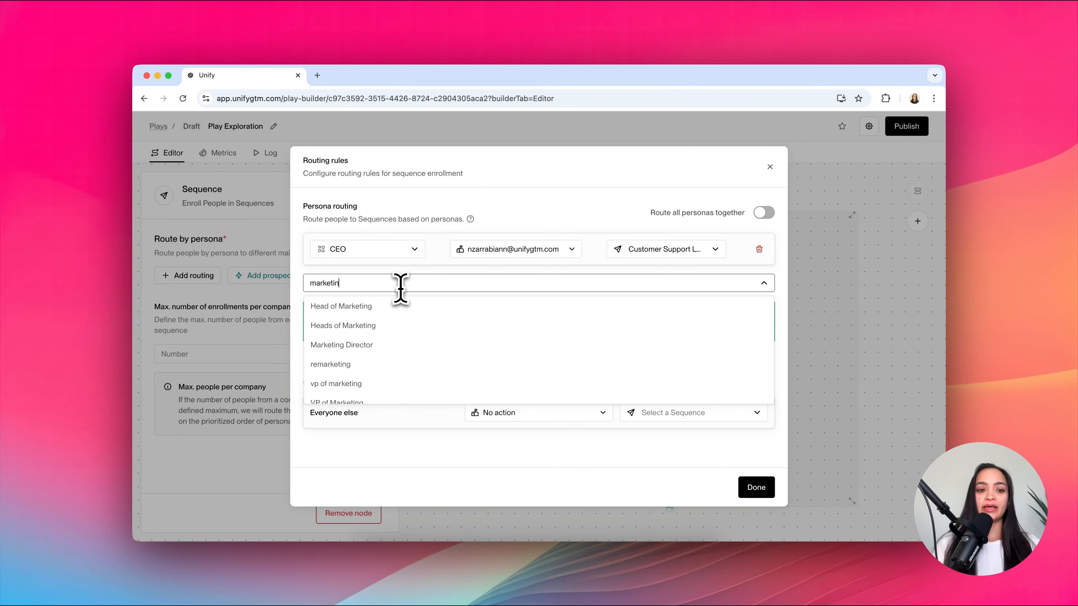
click(360, 307)
click(484, 292)
click(492, 332)
click(636, 291)
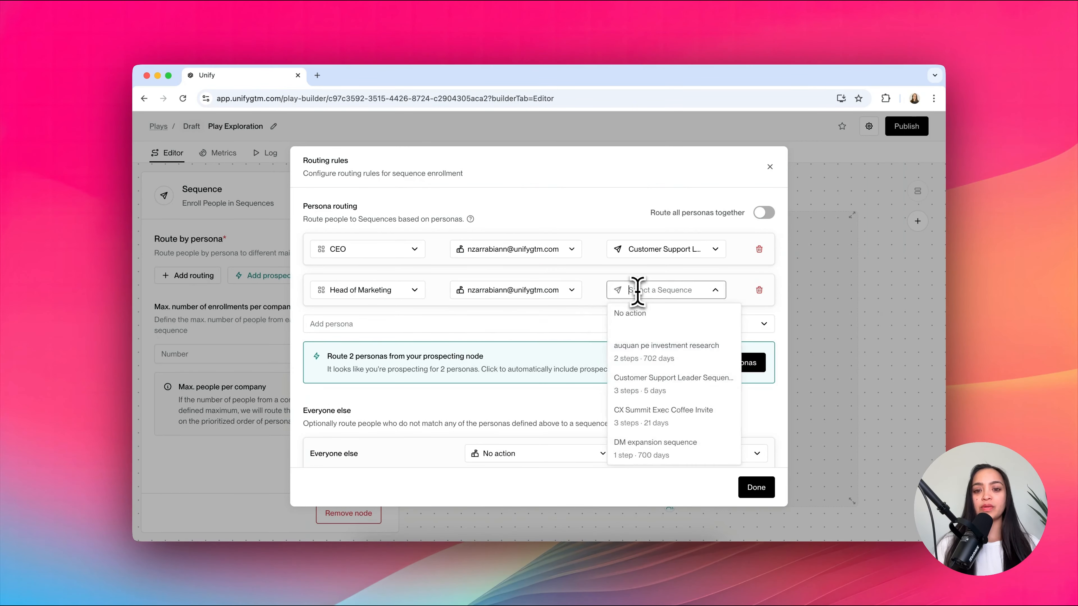
text(marketing)
click(654, 349)
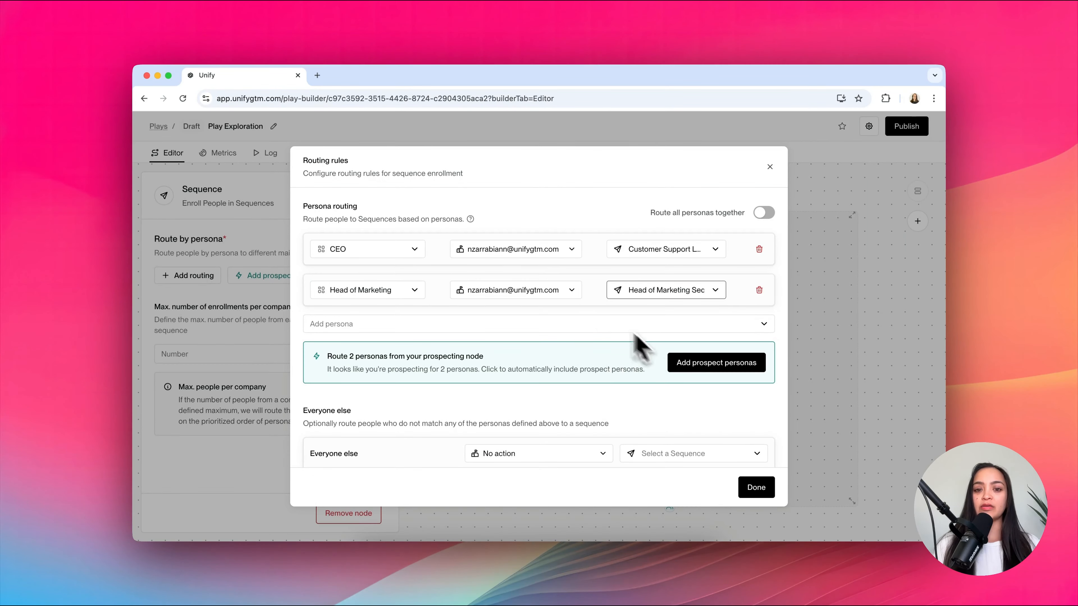
Route the Head of Sales persona from all mailboxes to the Head of Sales sequence and save the routing rules
click(409, 325)
text(sales)
click(409, 349)
click(509, 331)
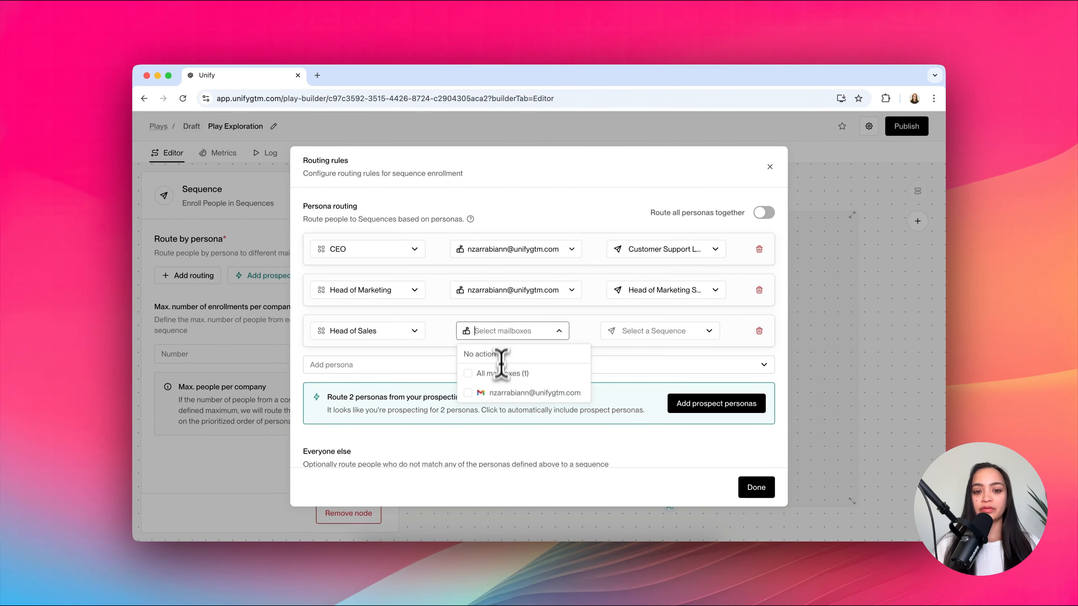
click(500, 374)
click(654, 330)
click(653, 330)
text(sales)
click(644, 384)
click(631, 366)
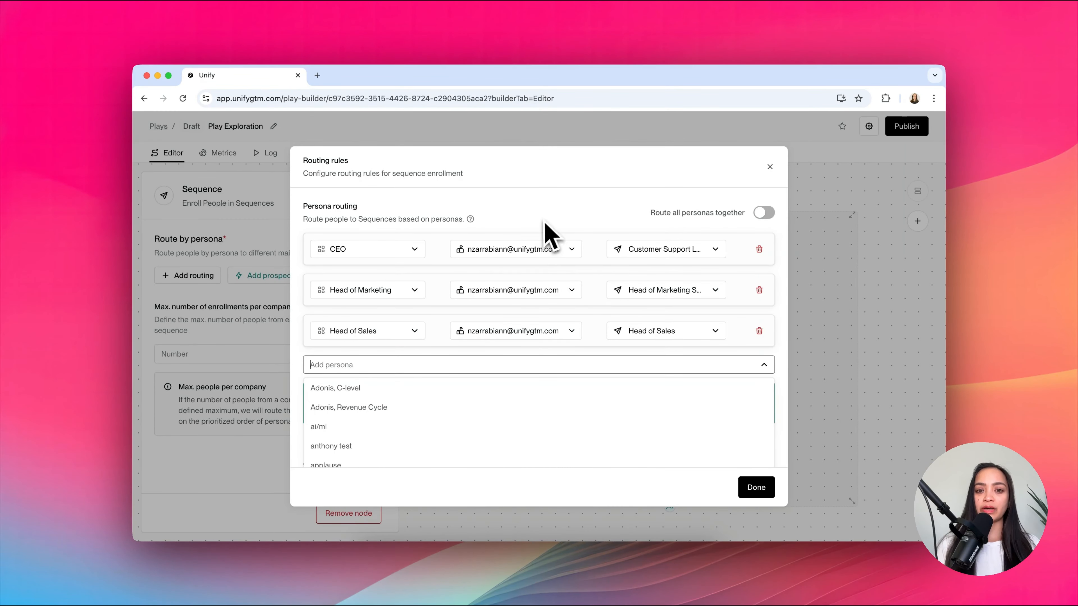
click(547, 233)
scroll(553, 337, down, 2)
scroll(582, 343, up, 2)
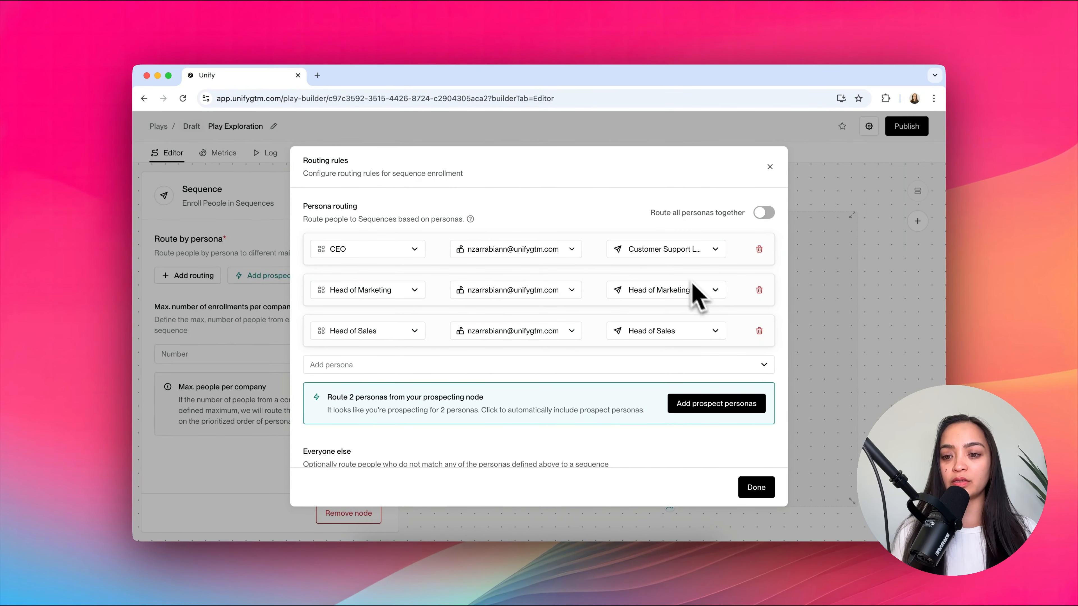
click(755, 487)
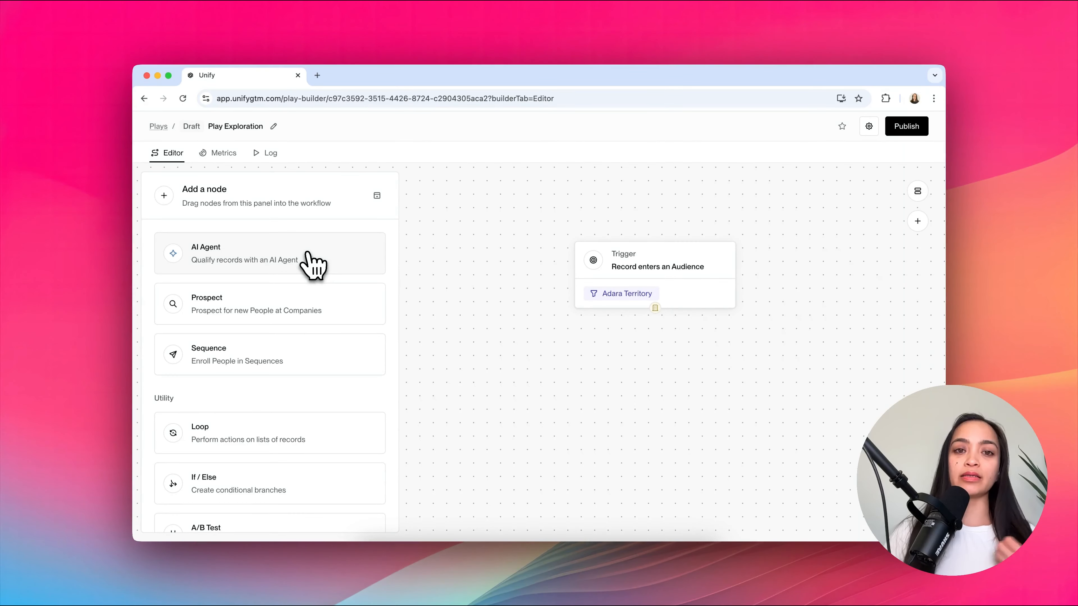
Add an AI Agent node below the trigger using the negative Glassdoor sentiment agent, qualifying companies when the answer is True
drag(310, 261, 634, 362)
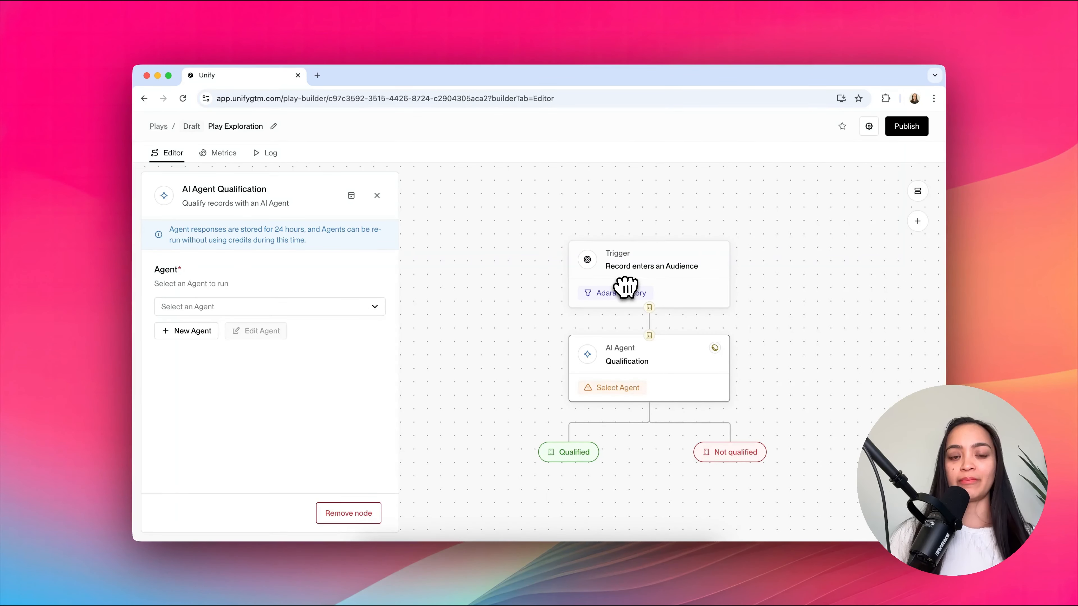
click(333, 309)
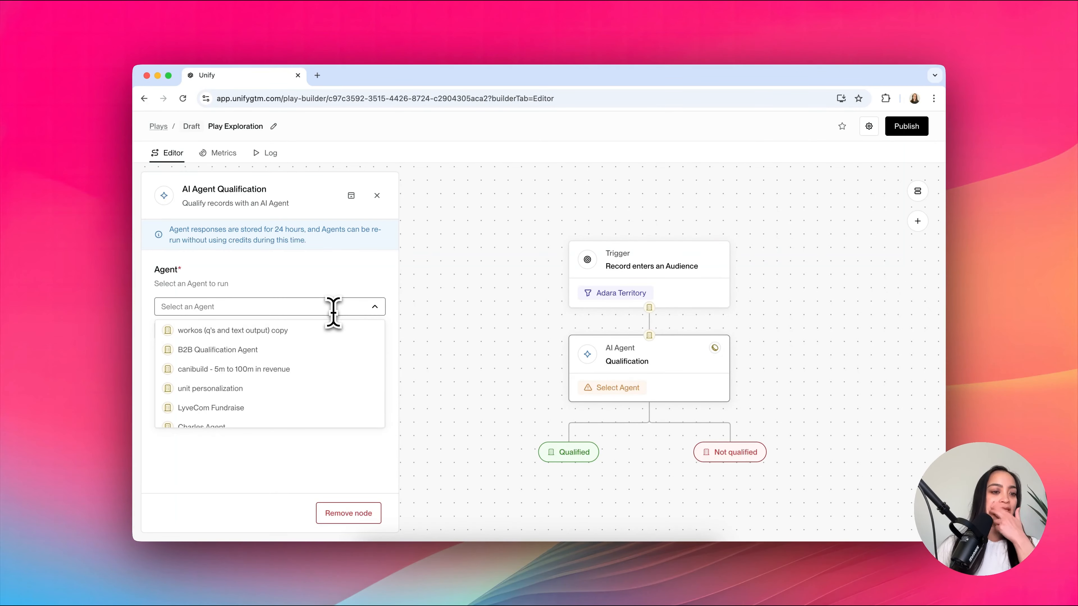
text(glassdoor)
click(335, 335)
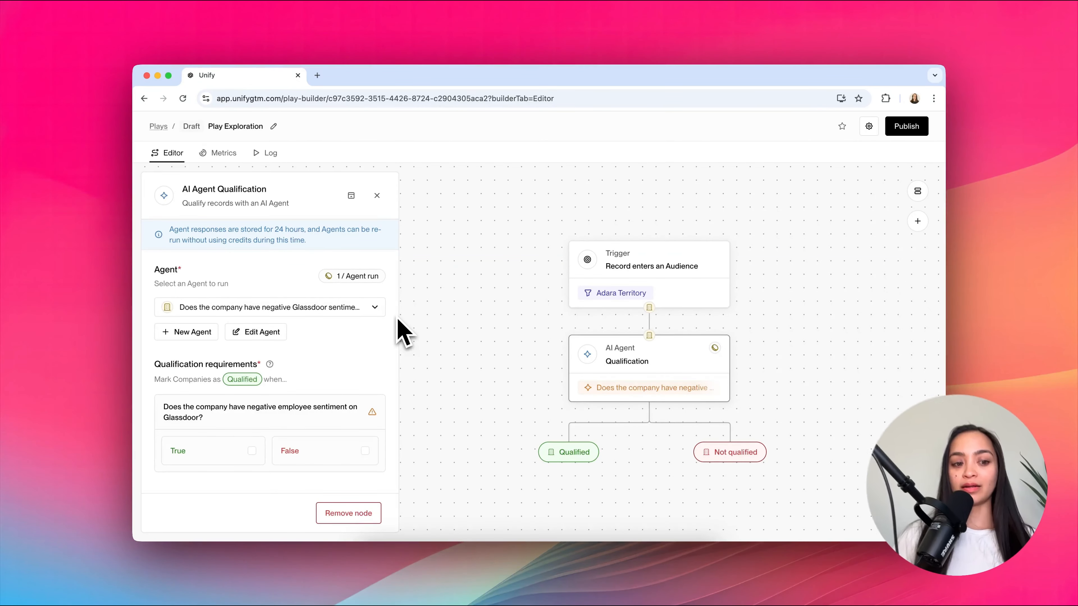
click(252, 450)
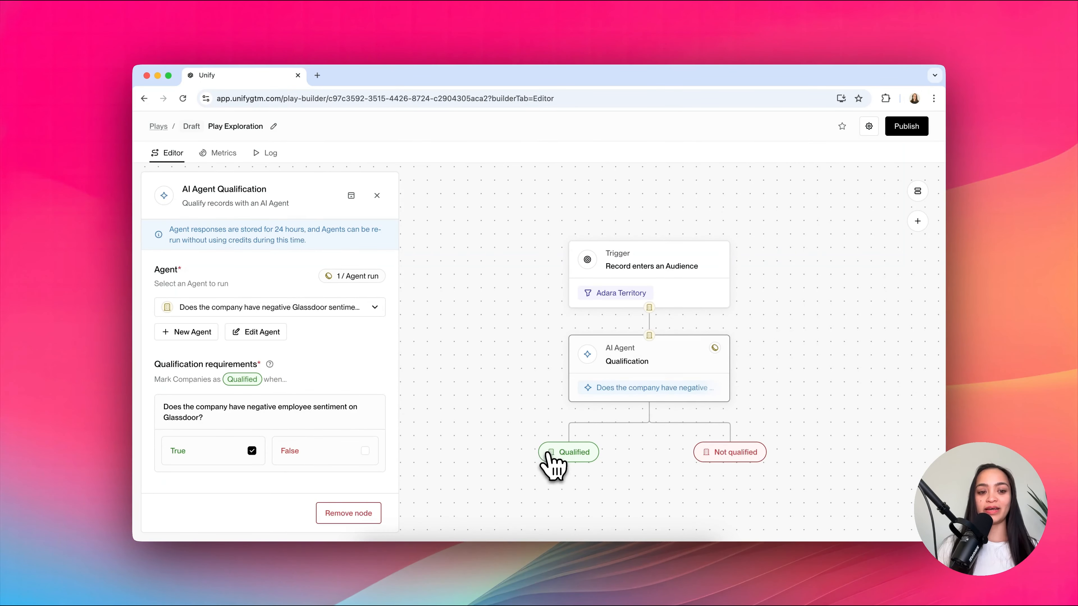
click(458, 452)
Add a Prospect node under the Qualified branch with one persona and a maximum of 5 people per company
scroll(527, 379, down, 3)
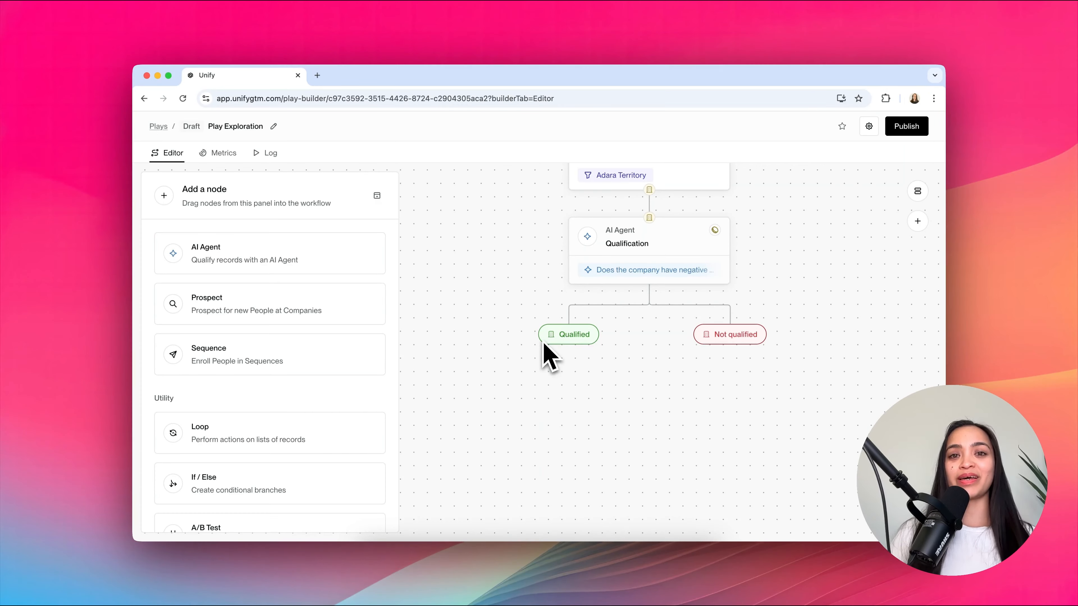
drag(264, 320, 588, 367)
scroll(283, 322, down, 5)
click(236, 256)
click(245, 351)
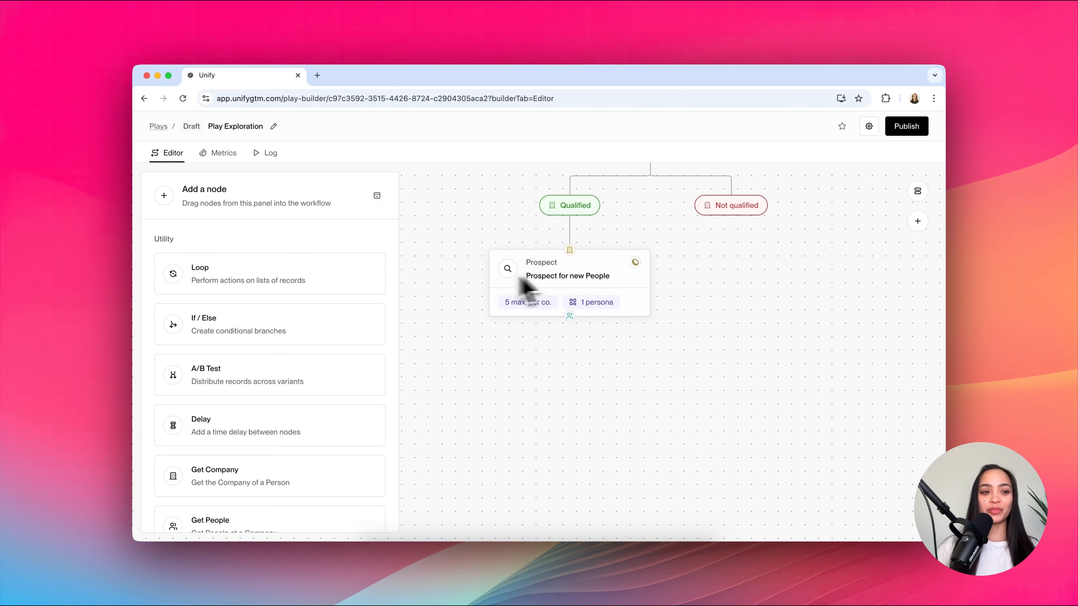
Add a Loop node below the Qualified branch's Prospect node and place a Sequence node inside it
drag(297, 274, 575, 366)
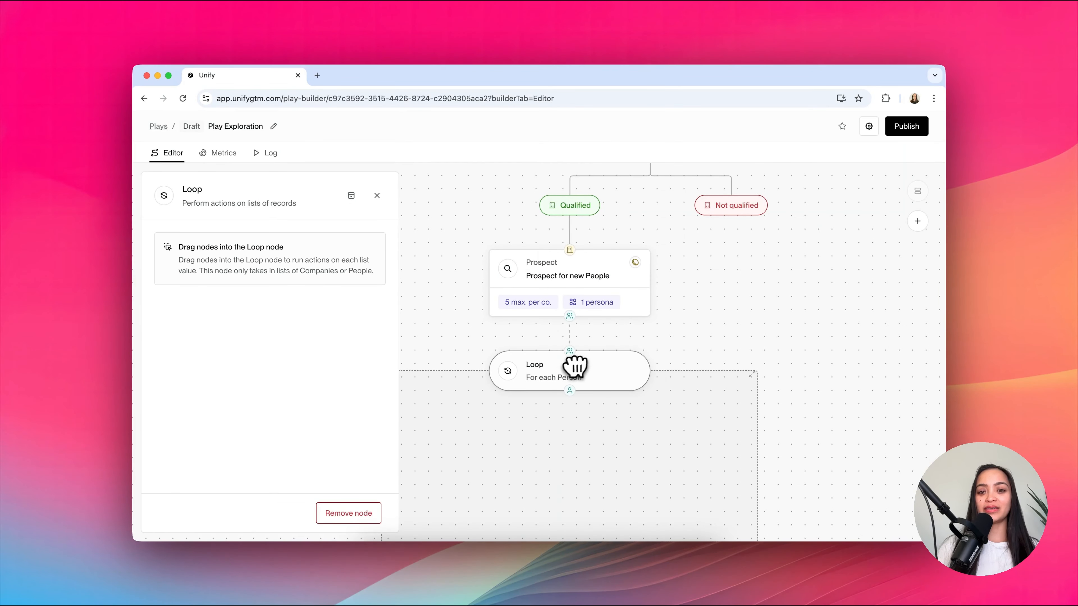
click(276, 282)
drag(255, 359, 589, 428)
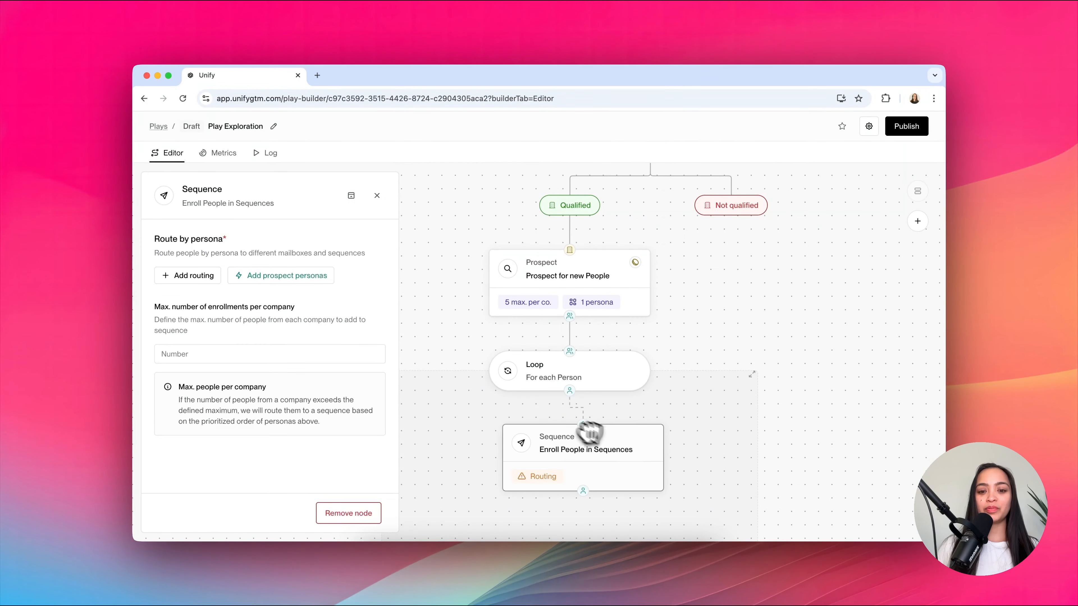
Add a persona routing rule to the new Sequence node, choosing its mailbox and sequence
click(192, 277)
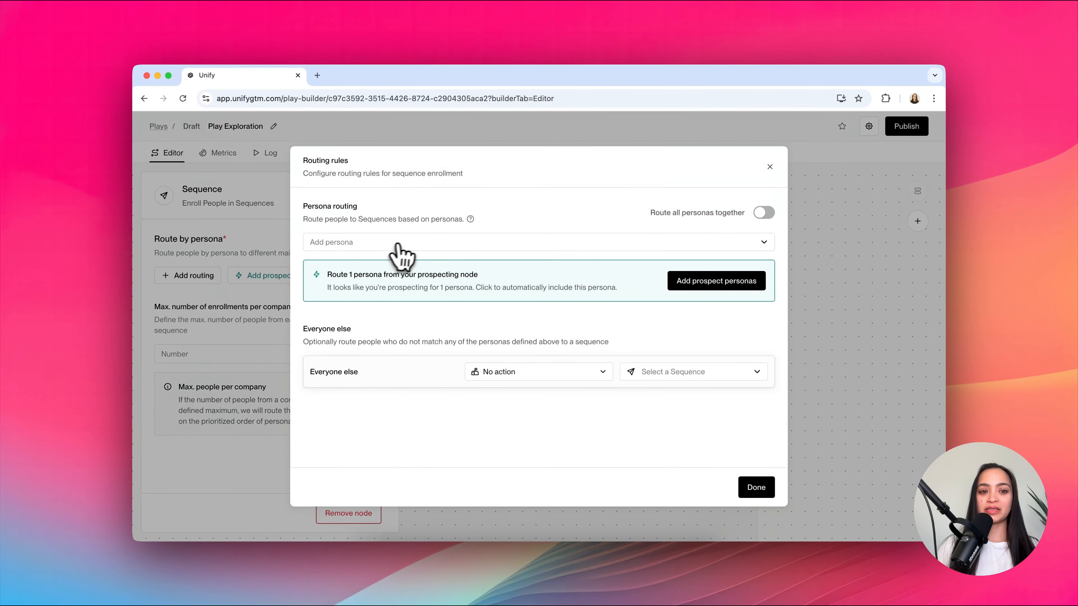
click(492, 254)
click(493, 309)
click(664, 250)
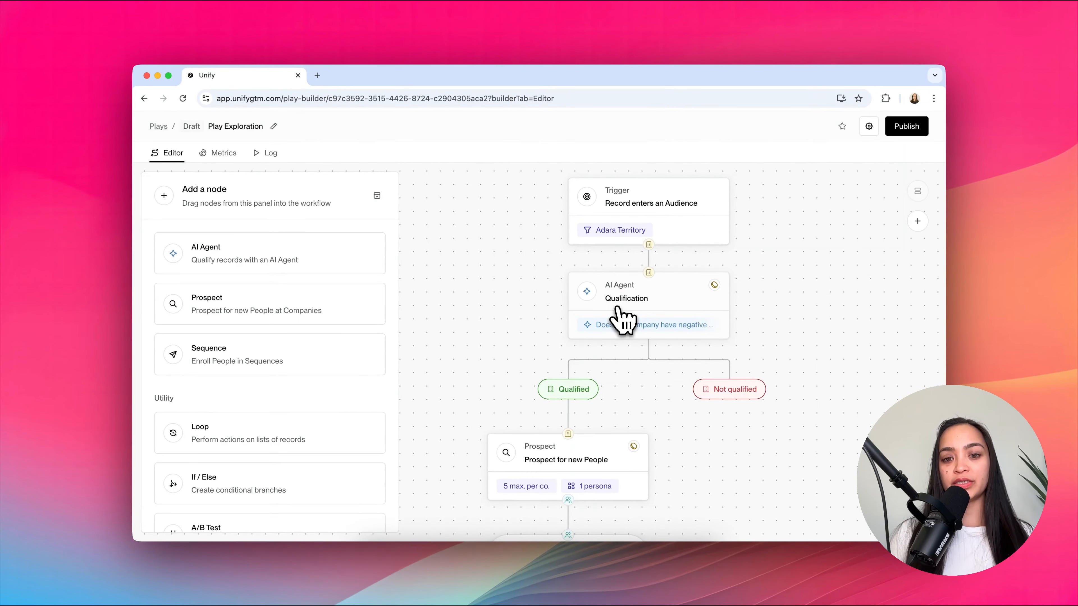
Review the play's workflow from the audience trigger down to the loop, and examine the available node types, including the Utility nodes
scroll(567, 404, down, 5)
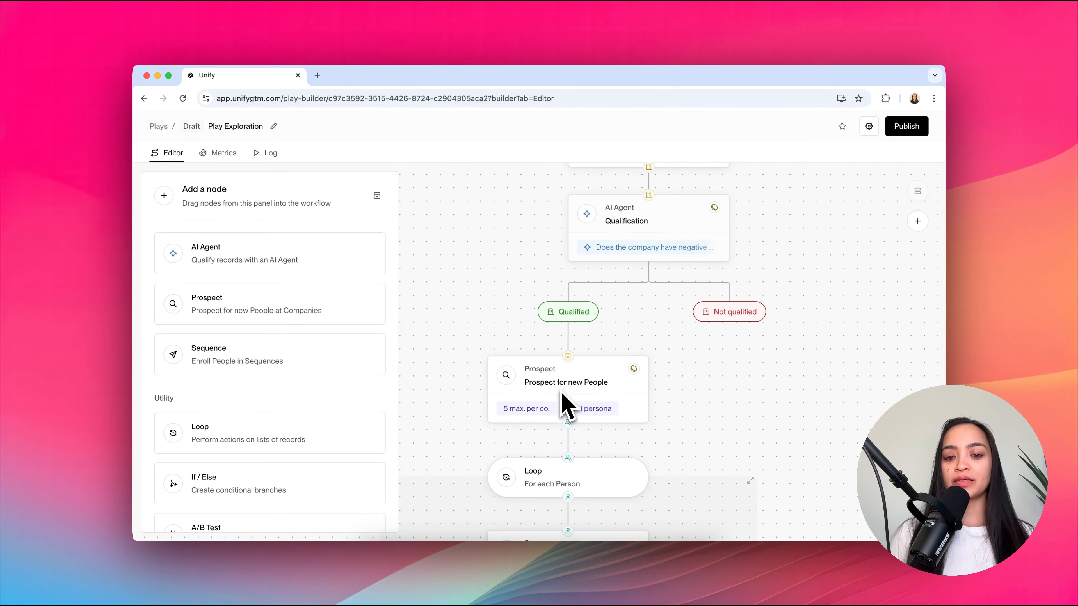
scroll(562, 394, down, 3)
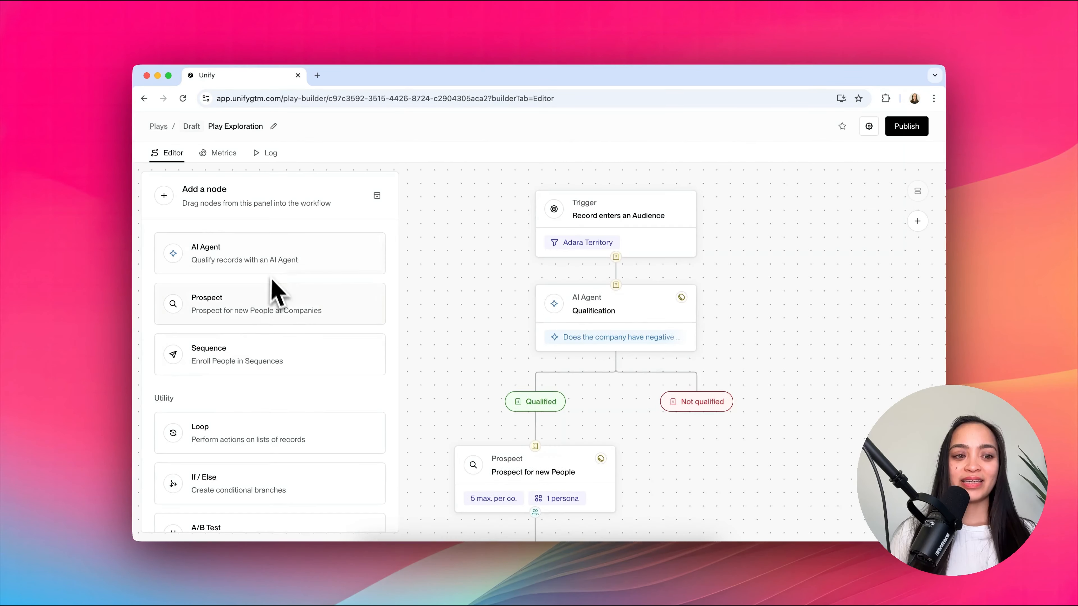
scroll(282, 337, down, 4)
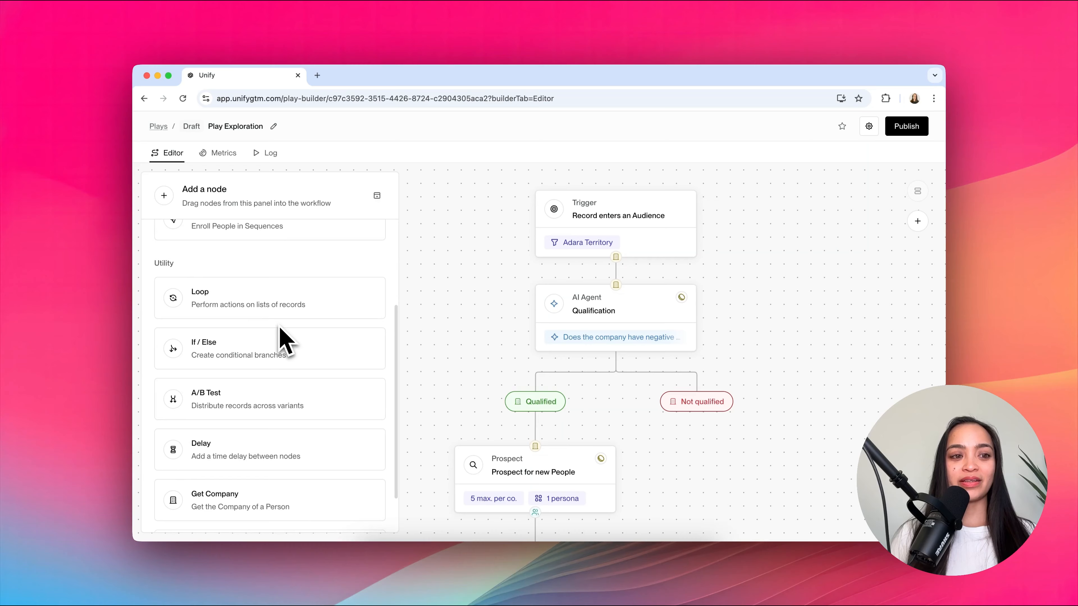
scroll(282, 337, down, 1)
scroll(282, 337, up, 5)
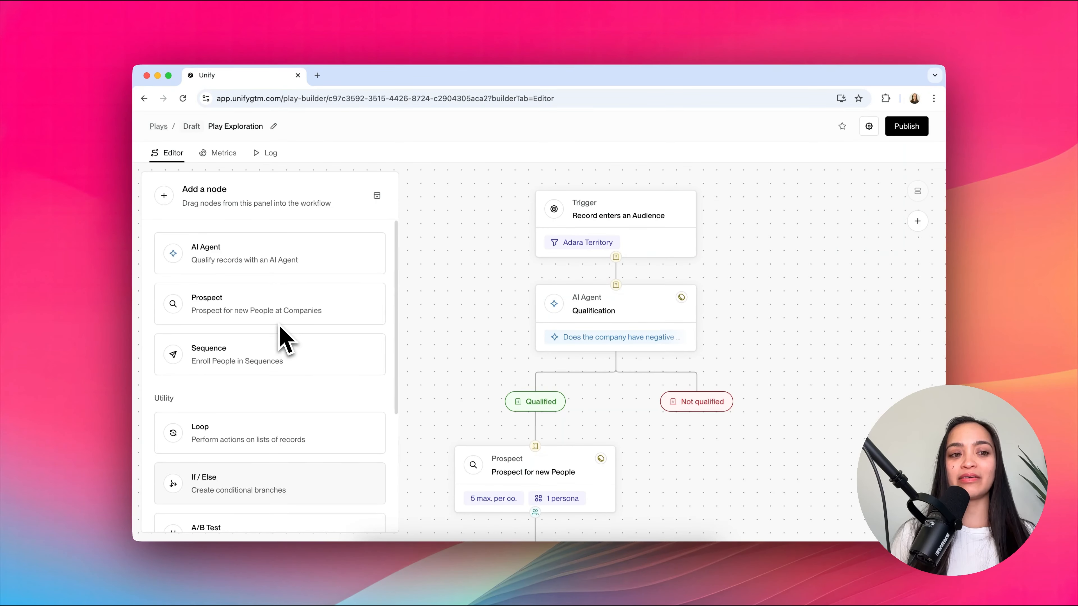
scroll(267, 339, down, 2)
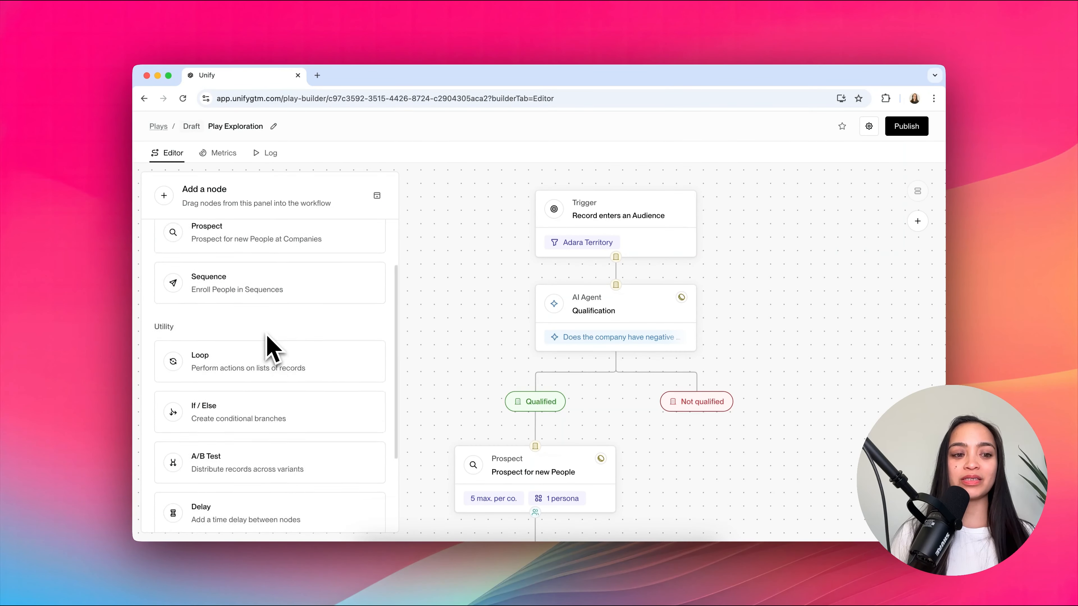
scroll(267, 340, down, 3)
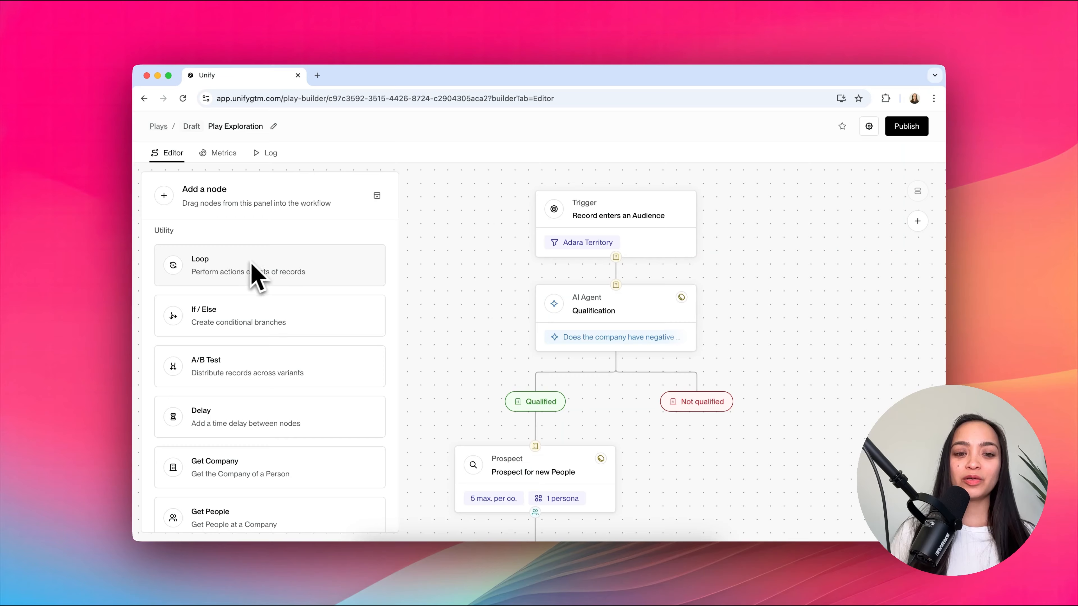
scroll(497, 411, down, 4)
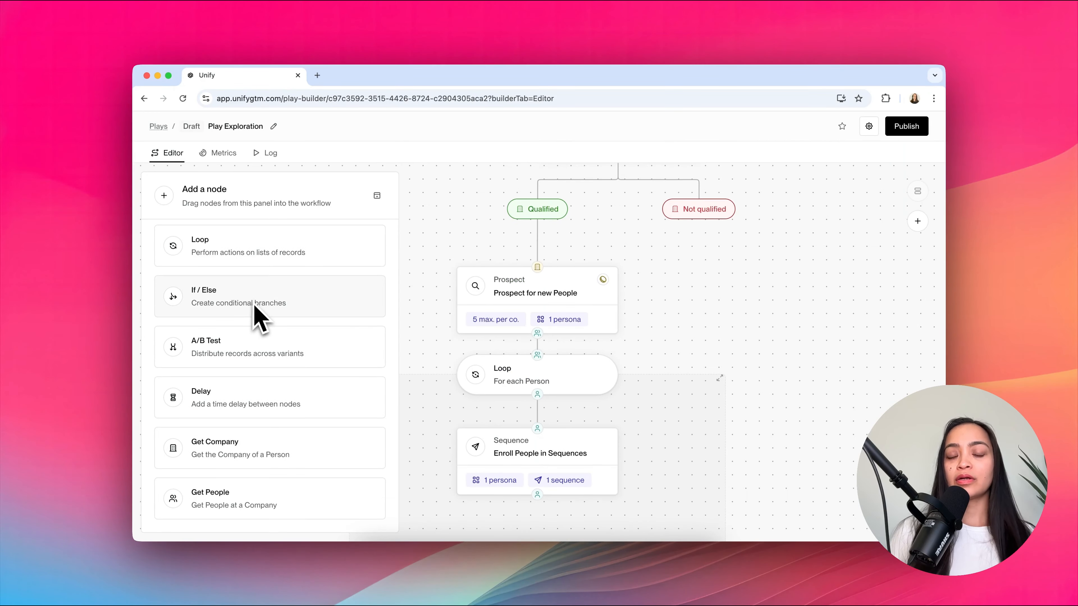